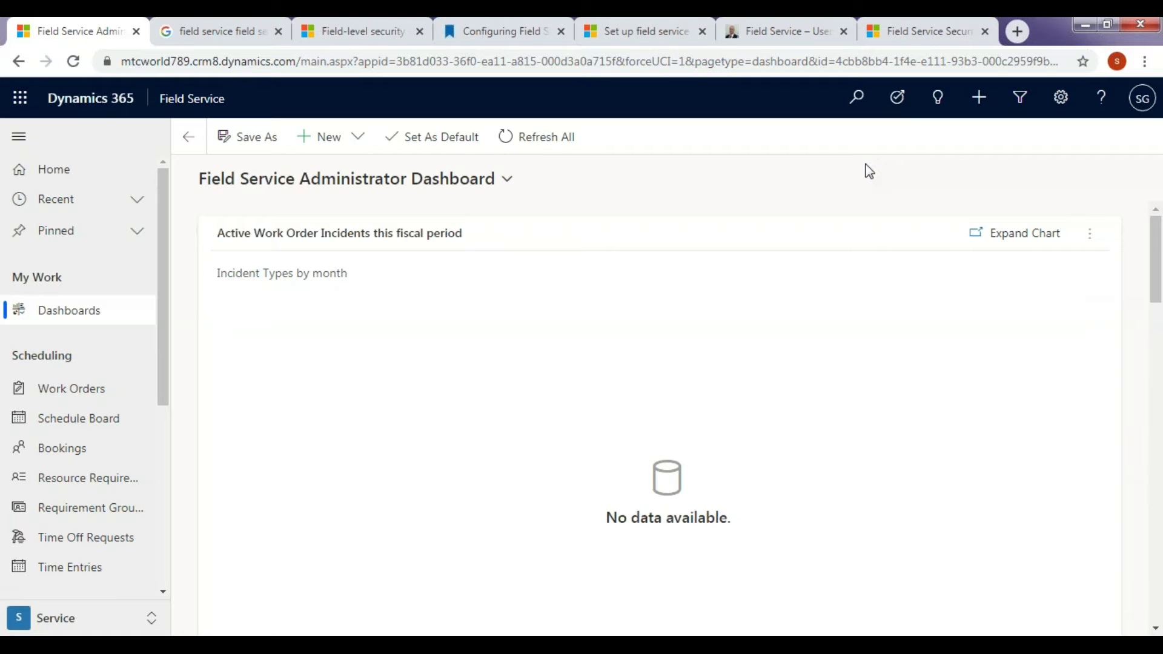
Step: Go to Advanced Settings > Security > Users, show Enabled Users, and open a user's Manage Roles
{"action": "left_click", "coordinate": [1061, 98]}
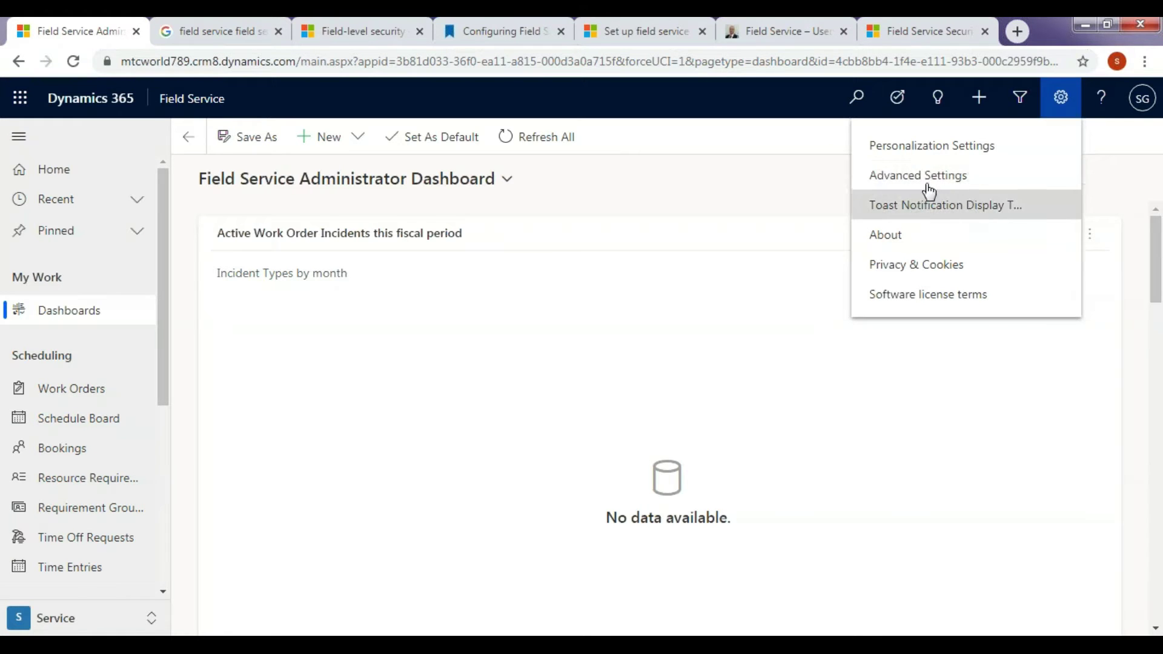
{"action": "left_click", "coordinate": [924, 176]}
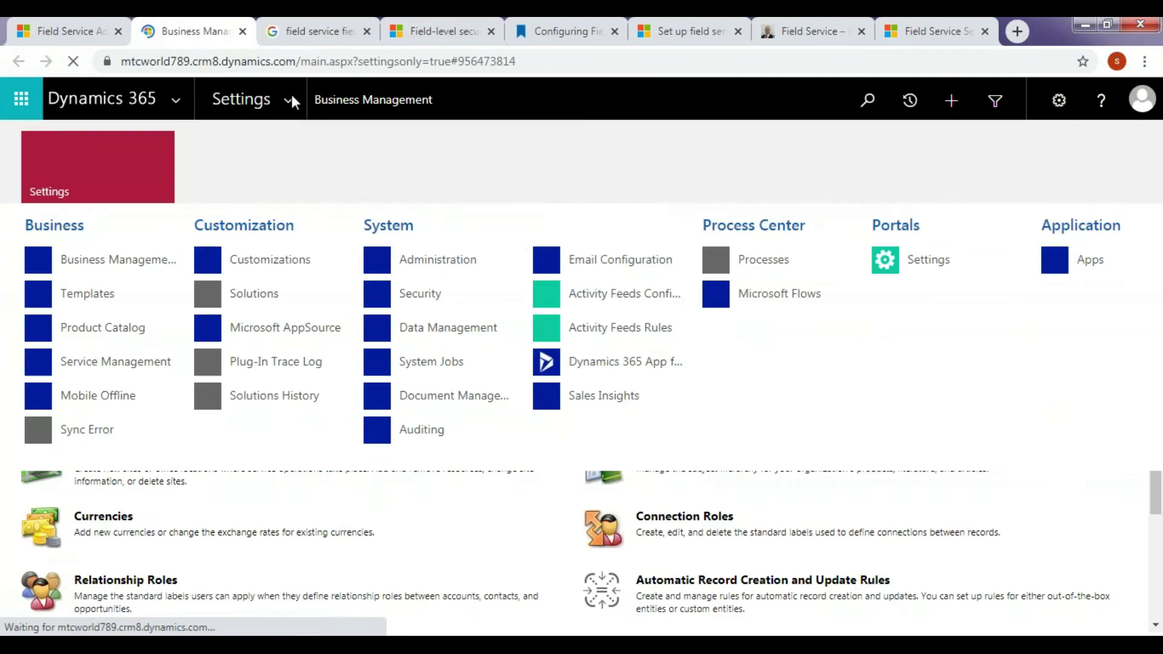
{"action": "left_click", "coordinate": [425, 295]}
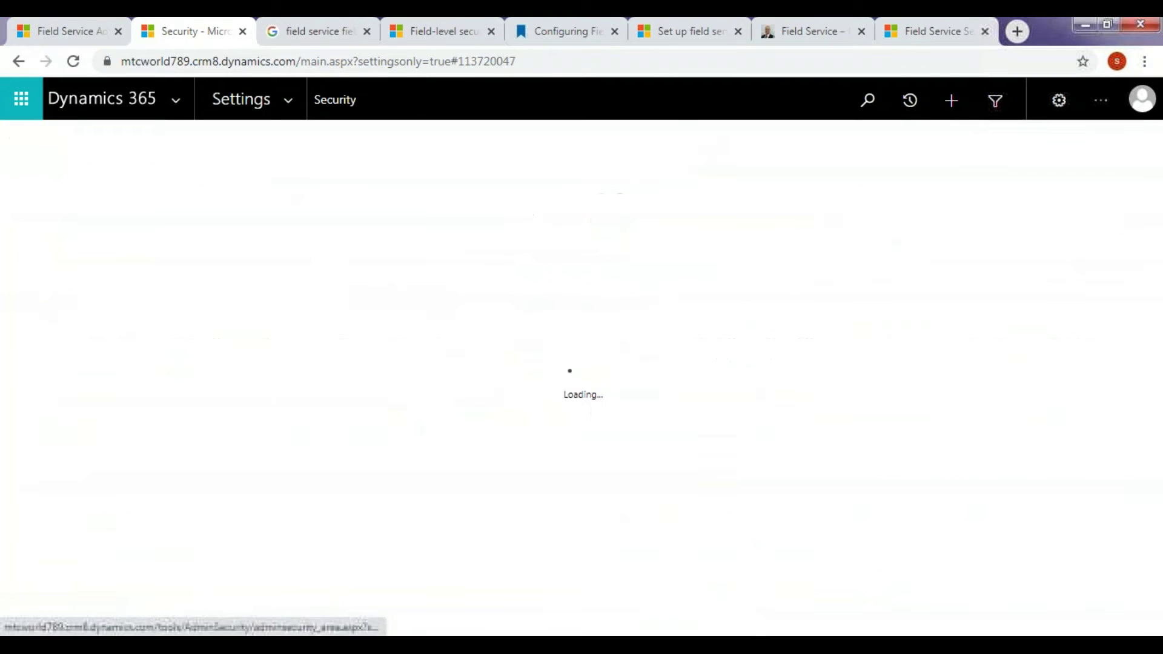
{"action": "left_click", "coordinate": [133, 188]}
{"action": "left_click", "coordinate": [140, 494]}
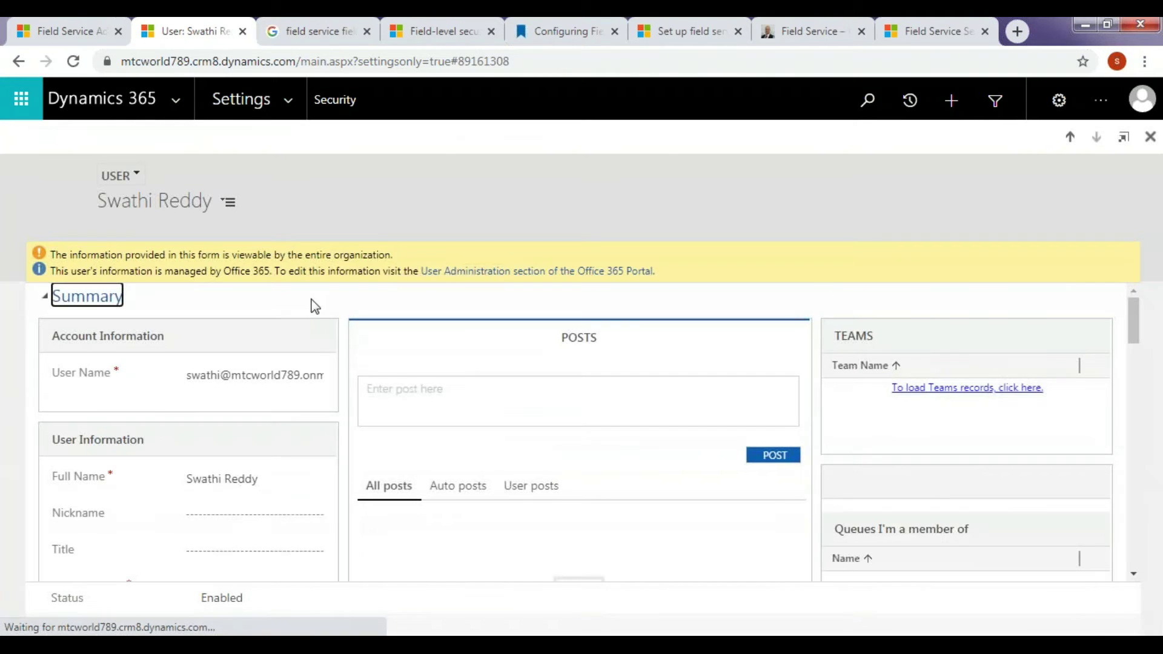
{"action": "left_click", "coordinate": [659, 135]}
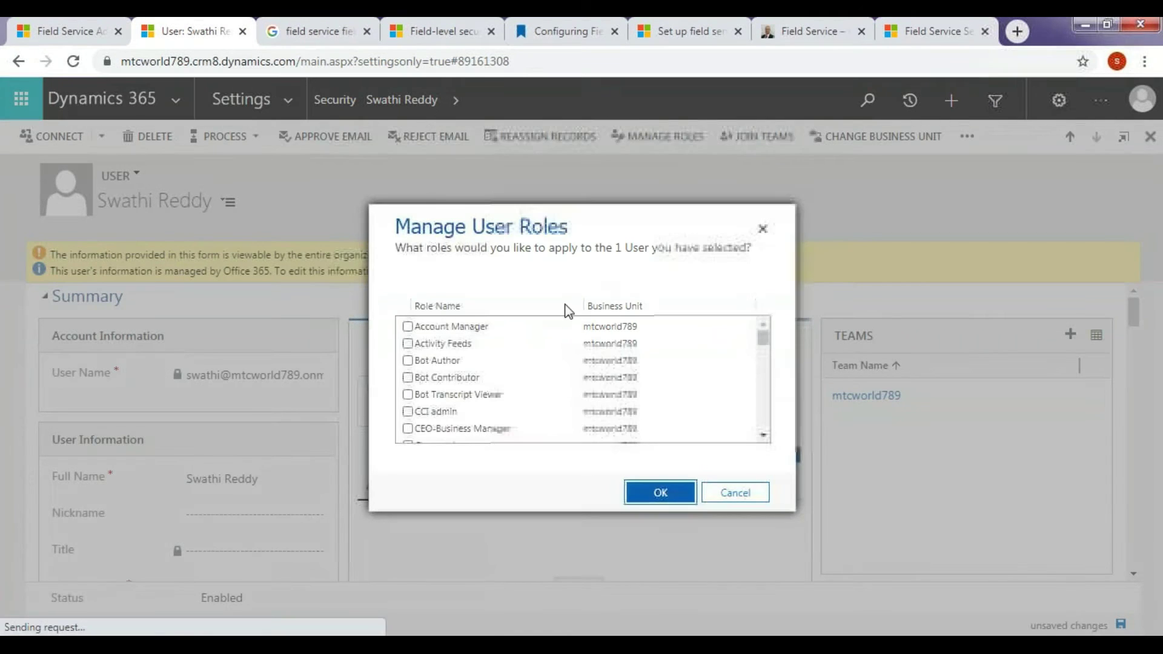
Step: Assign the Field Service - Administrator role to this first user
{"action": "left_click", "coordinate": [408, 361]}
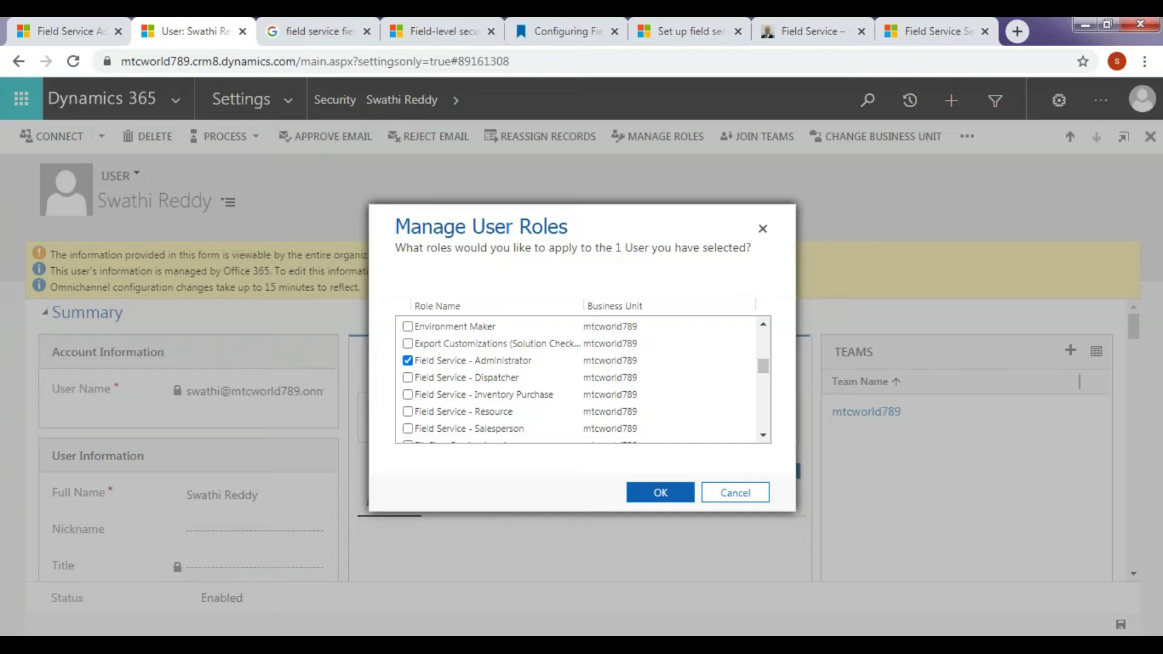
{"action": "left_click", "coordinate": [660, 493]}
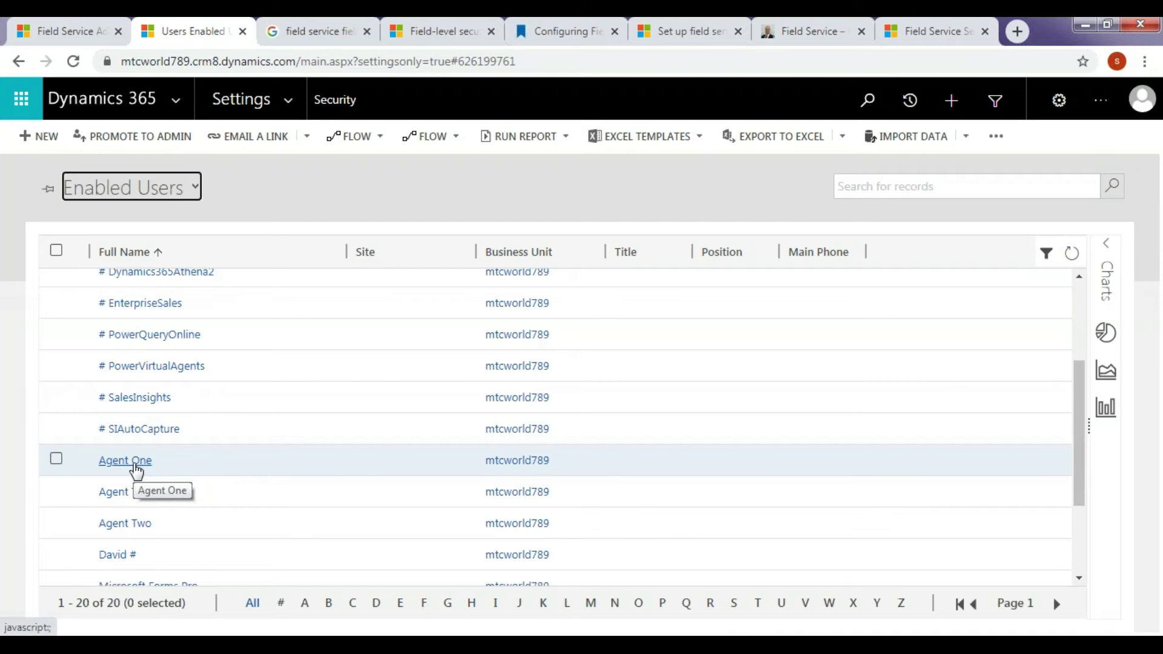
Step: Give Agent One the Field Service - Dispatcher role, then return to Enabled Users
{"action": "left_click", "coordinate": [135, 467]}
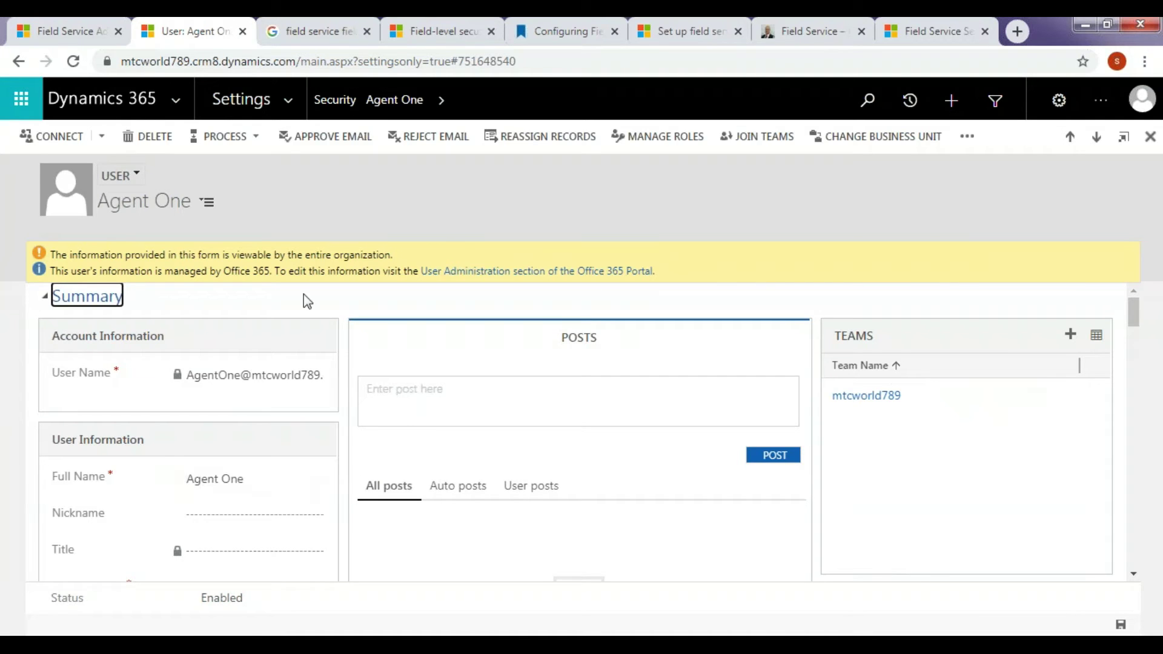
{"action": "left_click", "coordinate": [657, 140]}
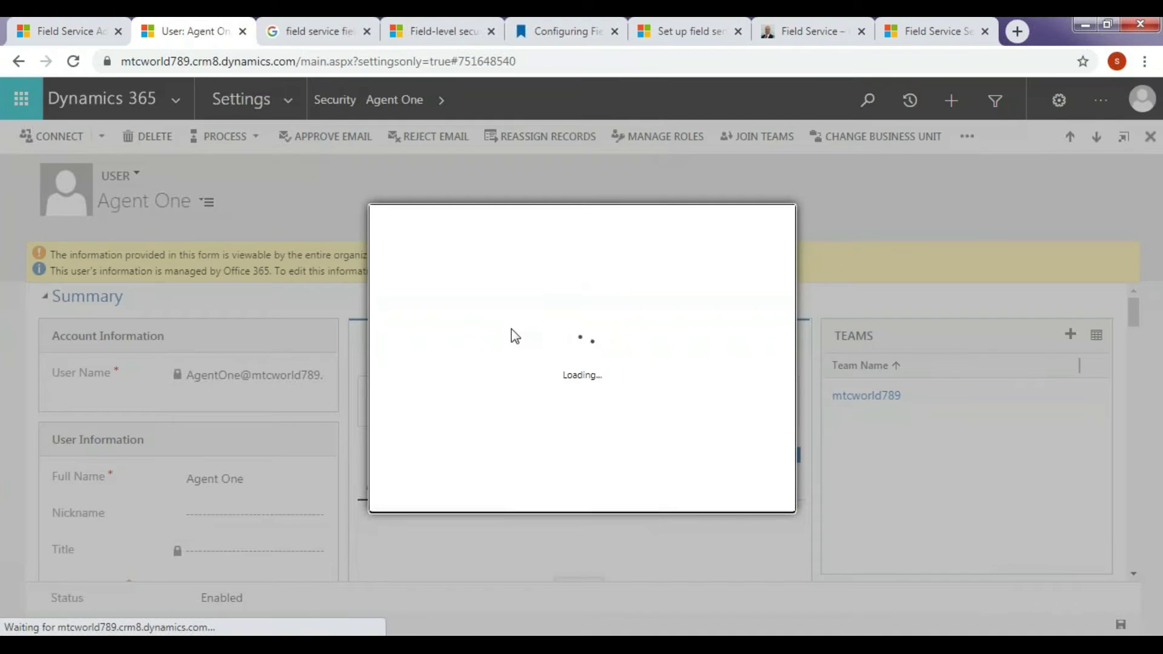
{"action": "scroll", "coordinate": [480, 384], "scroll_direction": "down", "scroll_amount": 2}
{"action": "scroll", "coordinate": [480, 384], "scroll_direction": "down", "scroll_amount": 5}
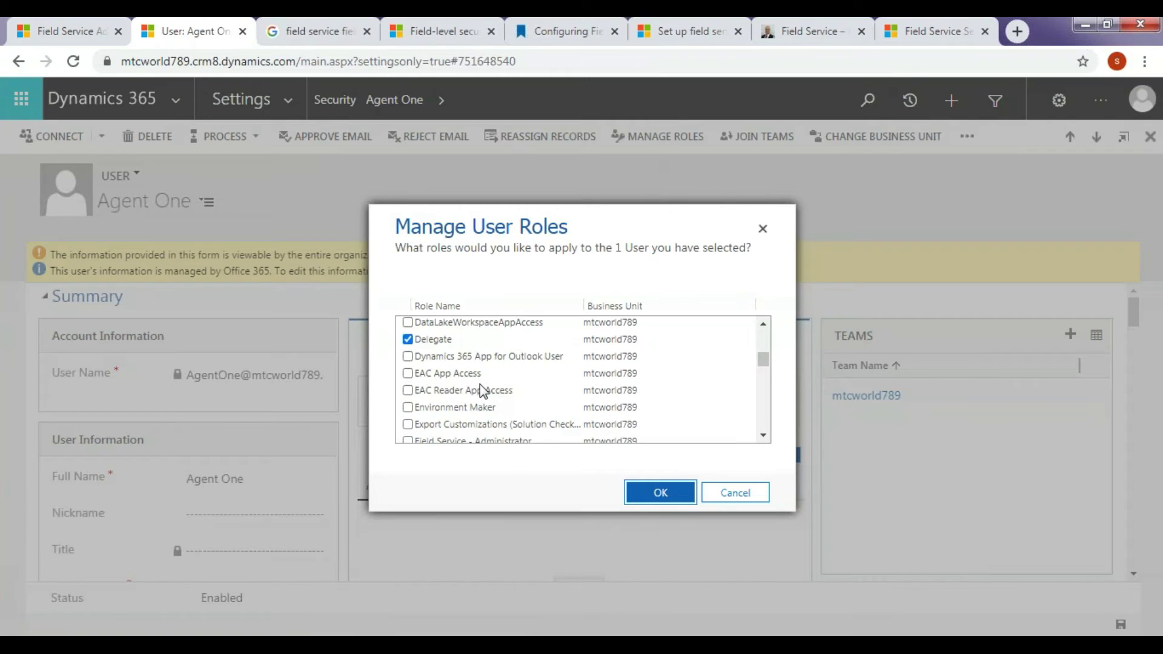
{"action": "scroll", "coordinate": [480, 384], "scroll_direction": "up", "scroll_amount": 2}
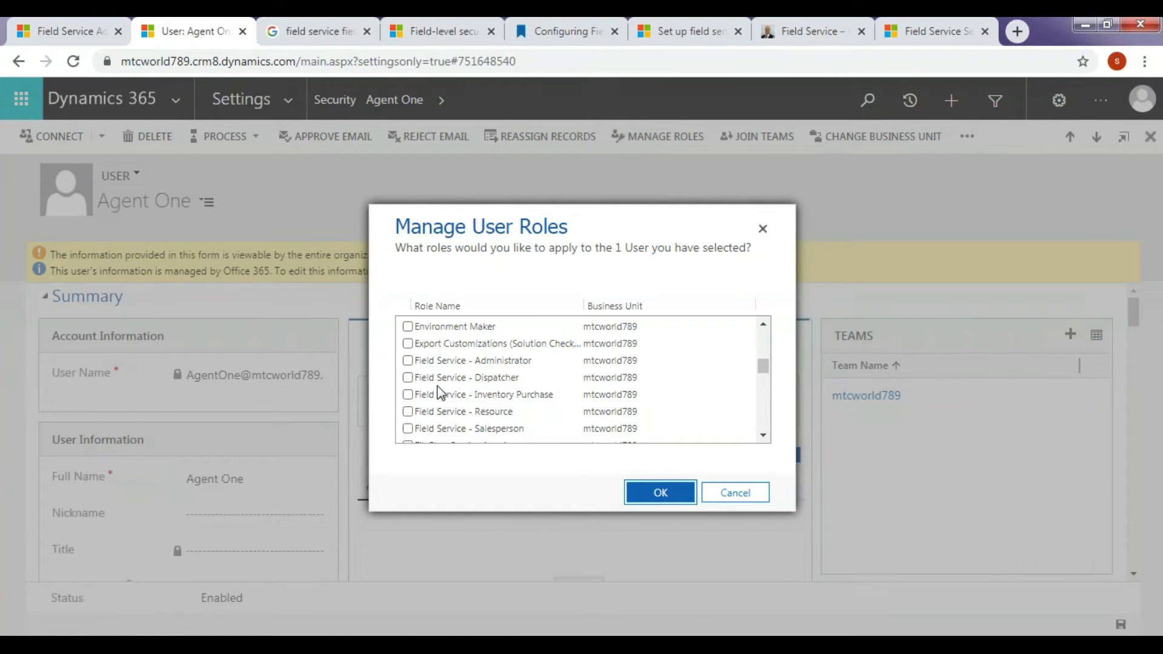
{"action": "left_click", "coordinate": [407, 378]}
{"action": "left_click", "coordinate": [659, 500]}
{"action": "left_click", "coordinate": [671, 503]}
{"action": "left_click", "coordinate": [18, 61]}
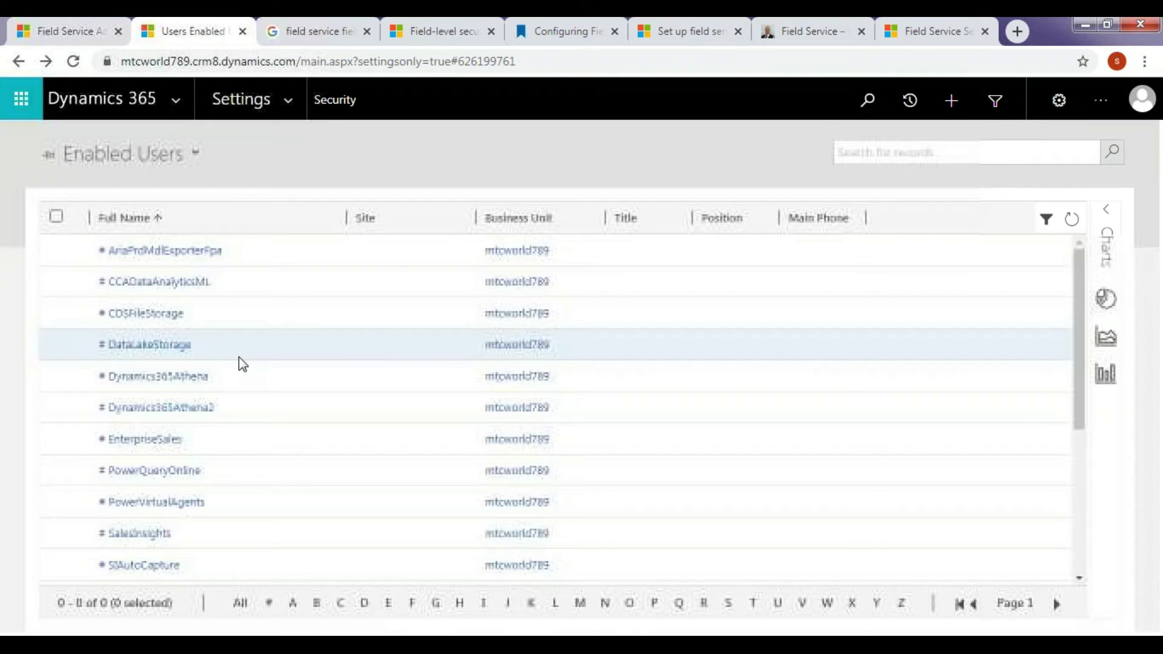
Step: Open Agent Three and assign the Field Service - Inventory Purchase role
{"action": "scroll", "coordinate": [239, 426], "scroll_direction": "down", "scroll_amount": 2}
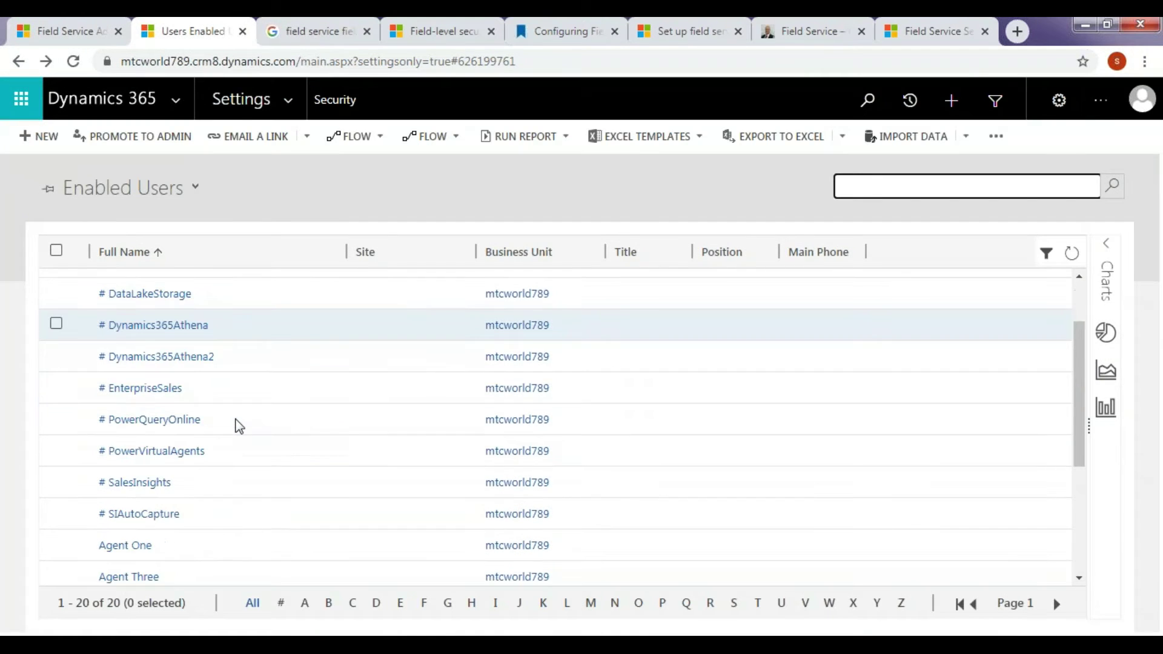
{"action": "scroll", "coordinate": [226, 454], "scroll_direction": "down", "scroll_amount": 2}
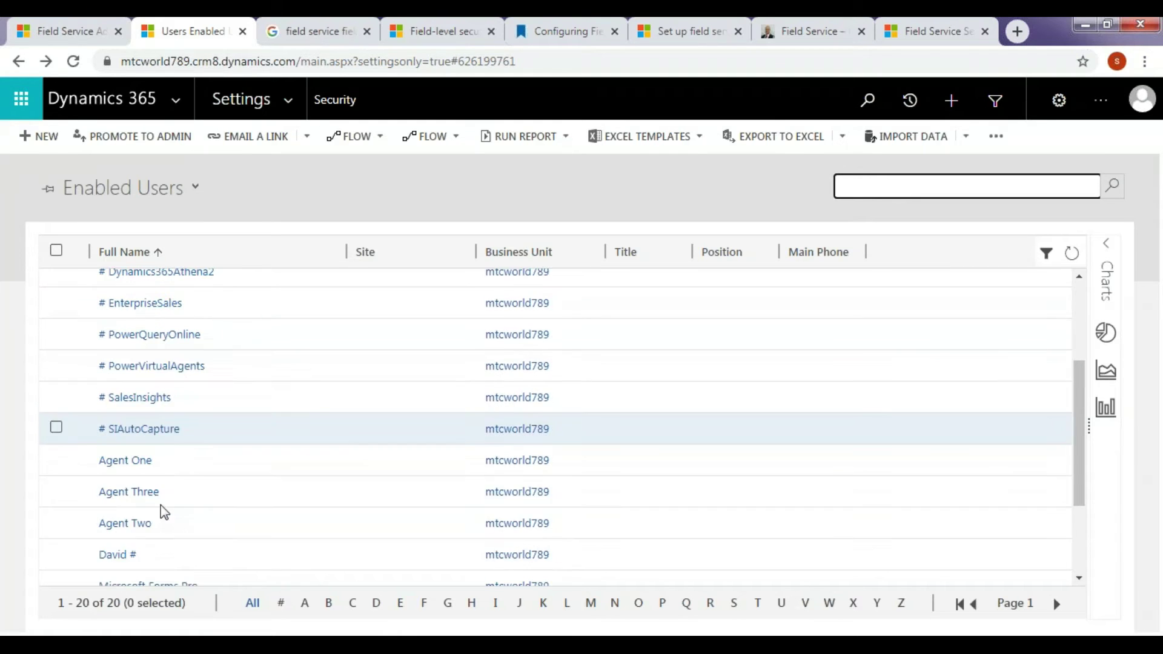
{"action": "left_click", "coordinate": [129, 493]}
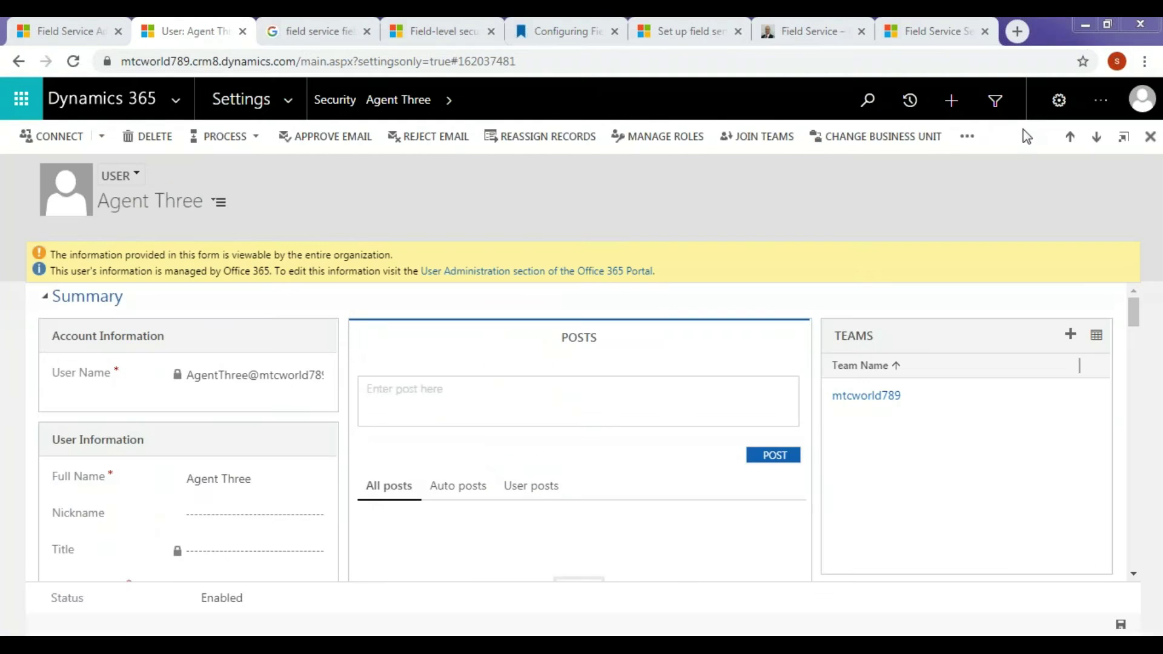
{"action": "left_click", "coordinate": [646, 136]}
{"action": "scroll", "coordinate": [461, 384], "scroll_direction": "down", "scroll_amount": 3}
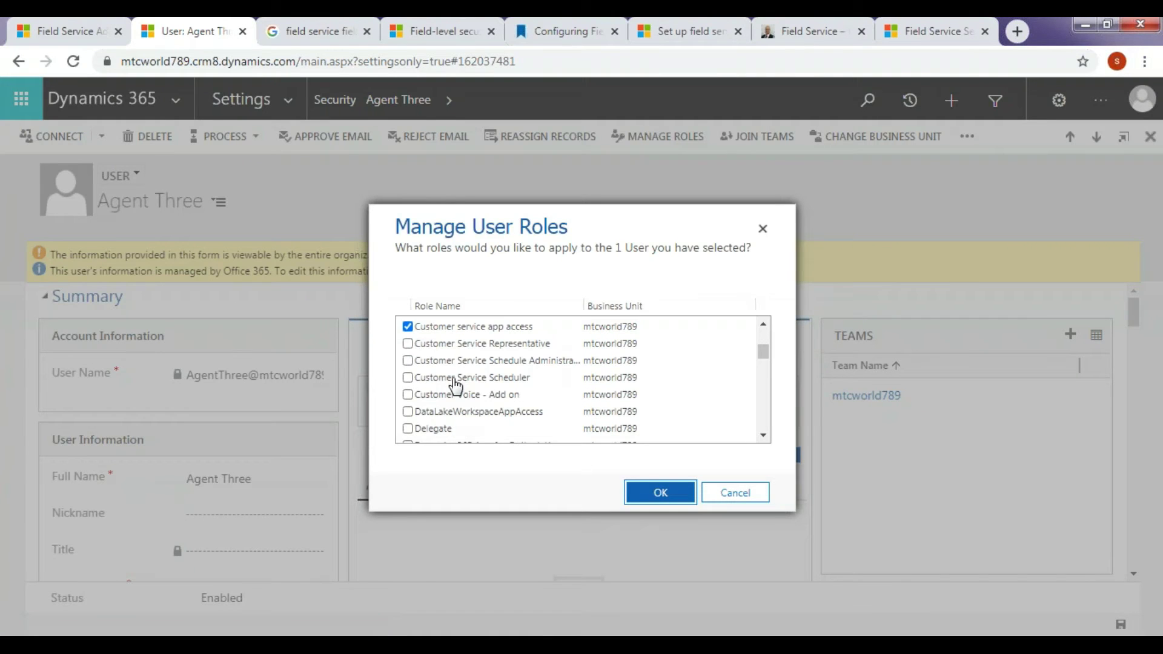
{"action": "scroll", "coordinate": [456, 384], "scroll_direction": "down", "scroll_amount": 5}
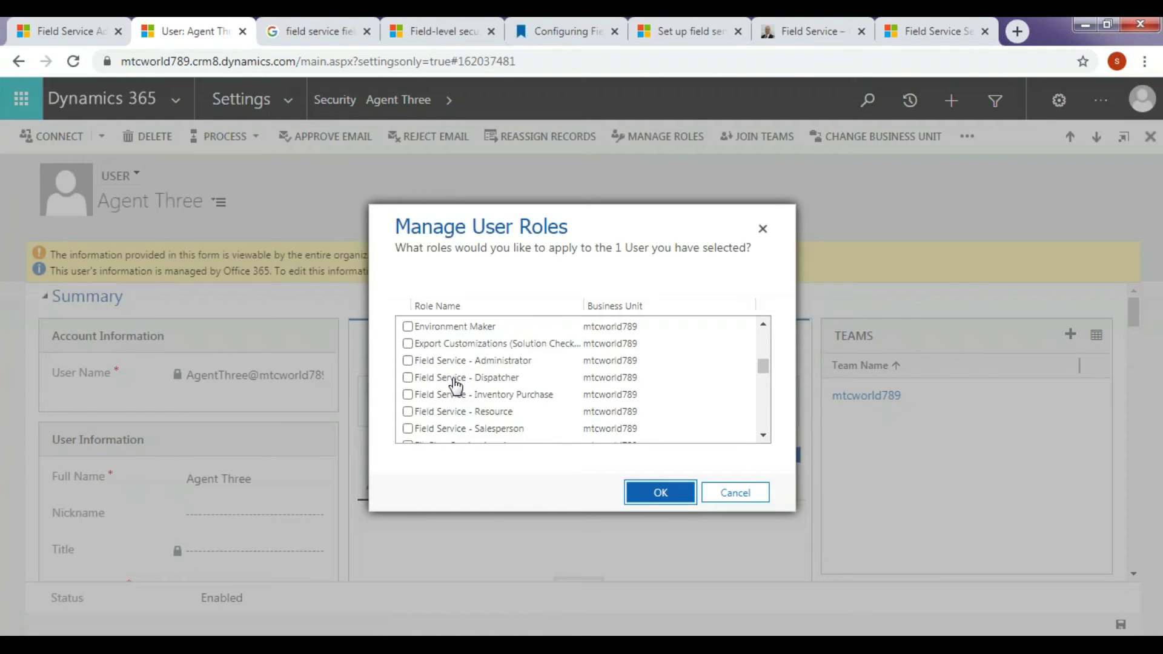
{"action": "left_click", "coordinate": [409, 395]}
{"action": "left_click", "coordinate": [660, 492]}
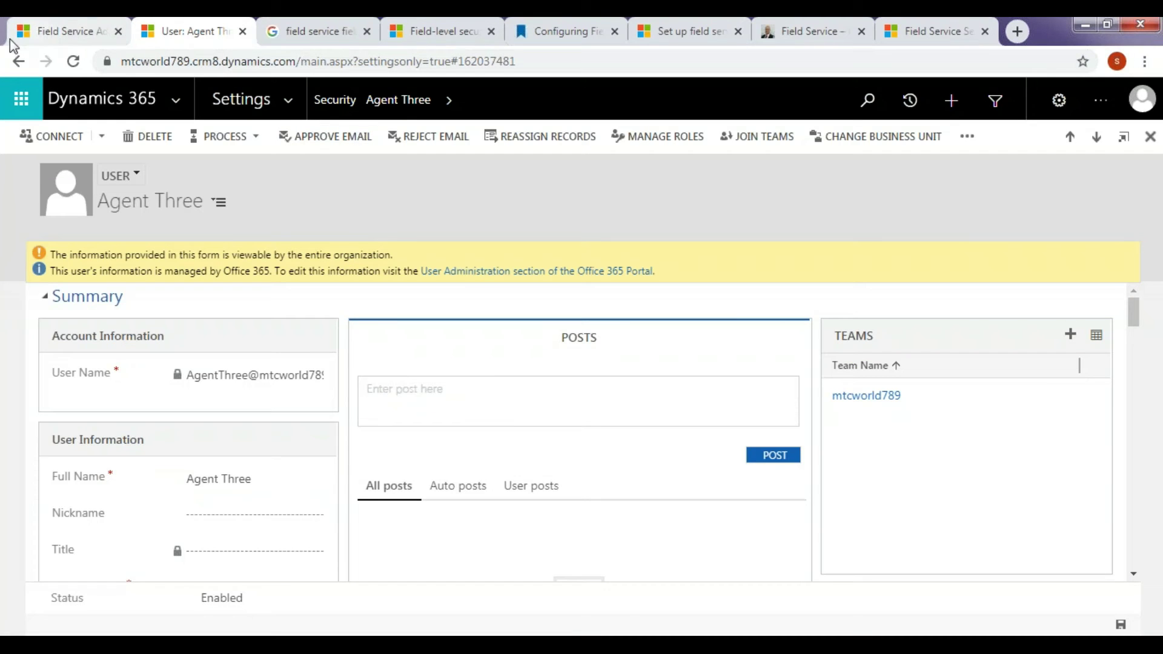
Step: Give Agent Two the Field Service - Resource role, then return to the user list
{"action": "left_click", "coordinate": [18, 61]}
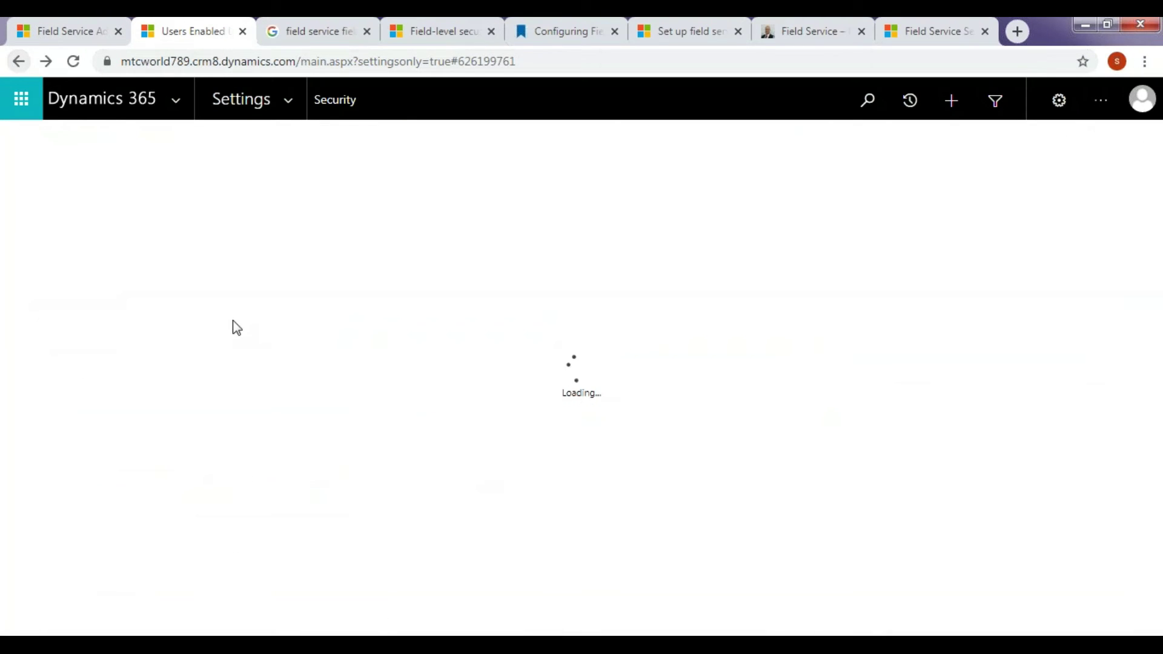
{"action": "scroll", "coordinate": [202, 467], "scroll_direction": "down", "scroll_amount": 3}
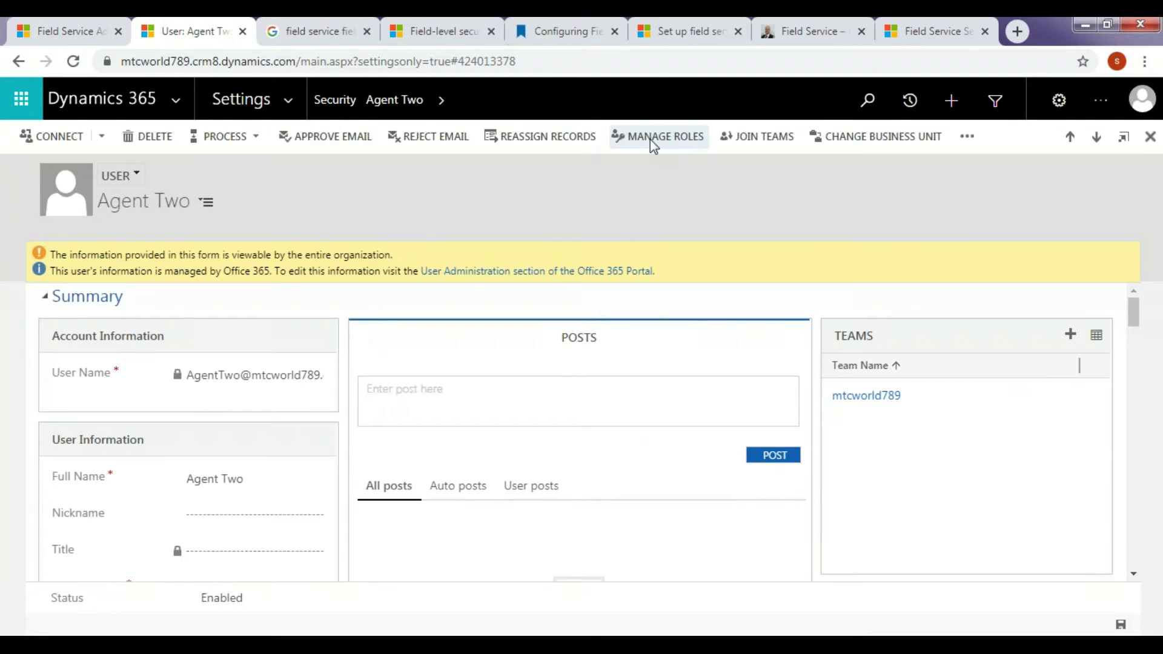
{"action": "left_click", "coordinate": [649, 139]}
{"action": "scroll", "coordinate": [459, 384], "scroll_direction": "down", "scroll_amount": 8}
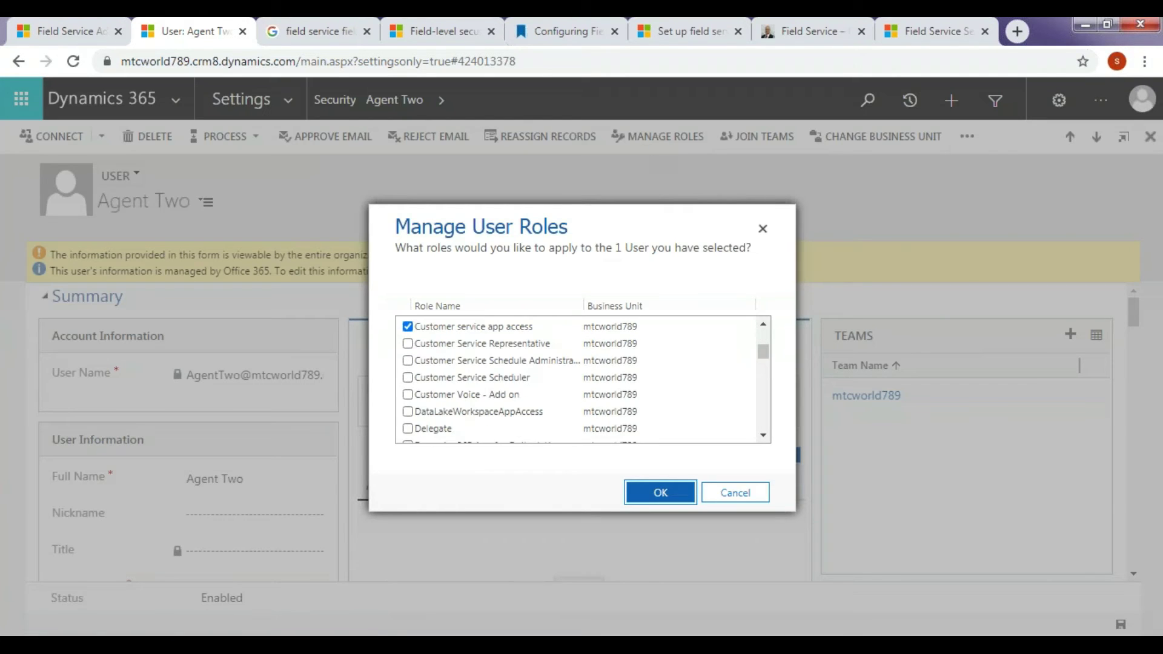
{"action": "left_click", "coordinate": [407, 412]}
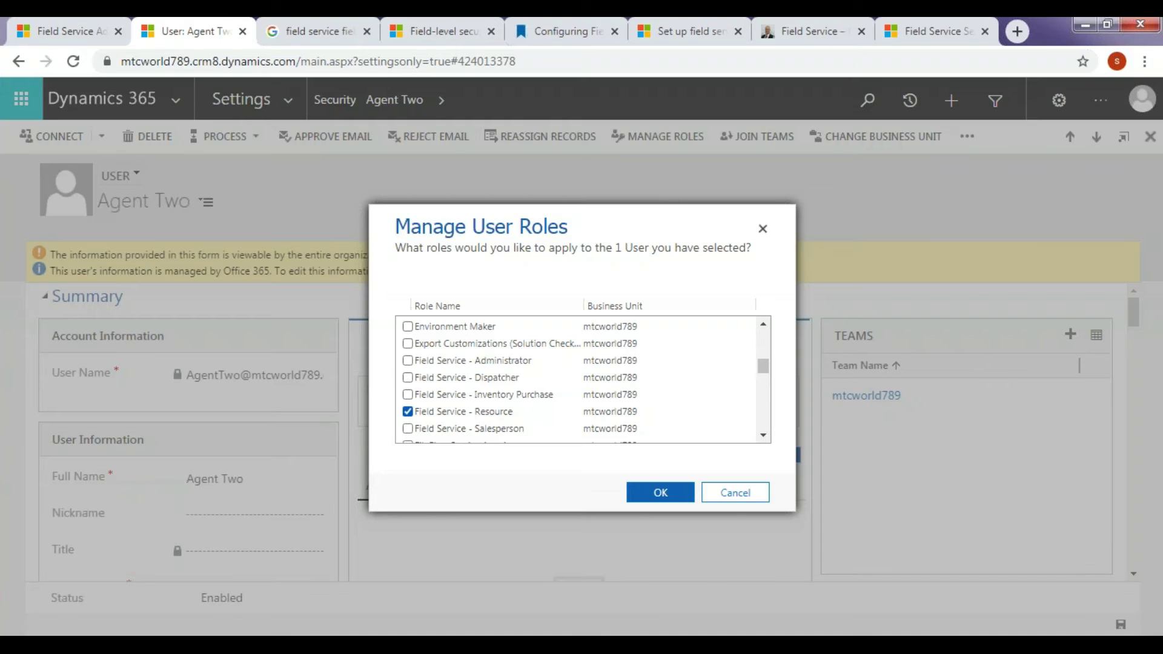
{"action": "left_click", "coordinate": [661, 493]}
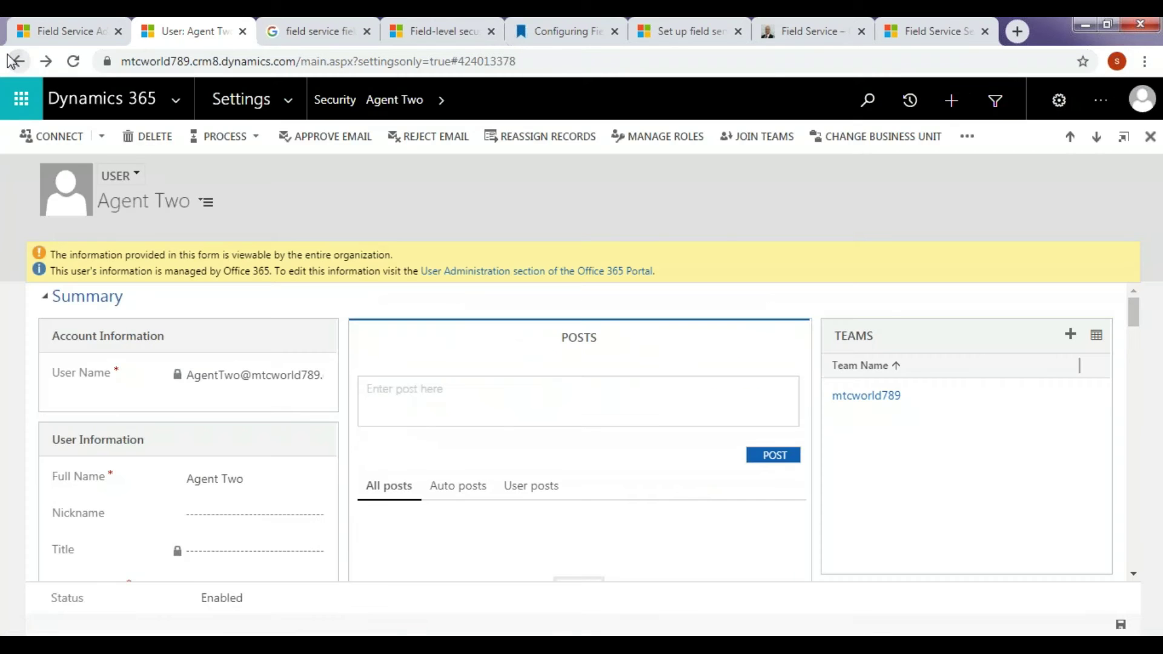
{"action": "left_click", "coordinate": [12, 61]}
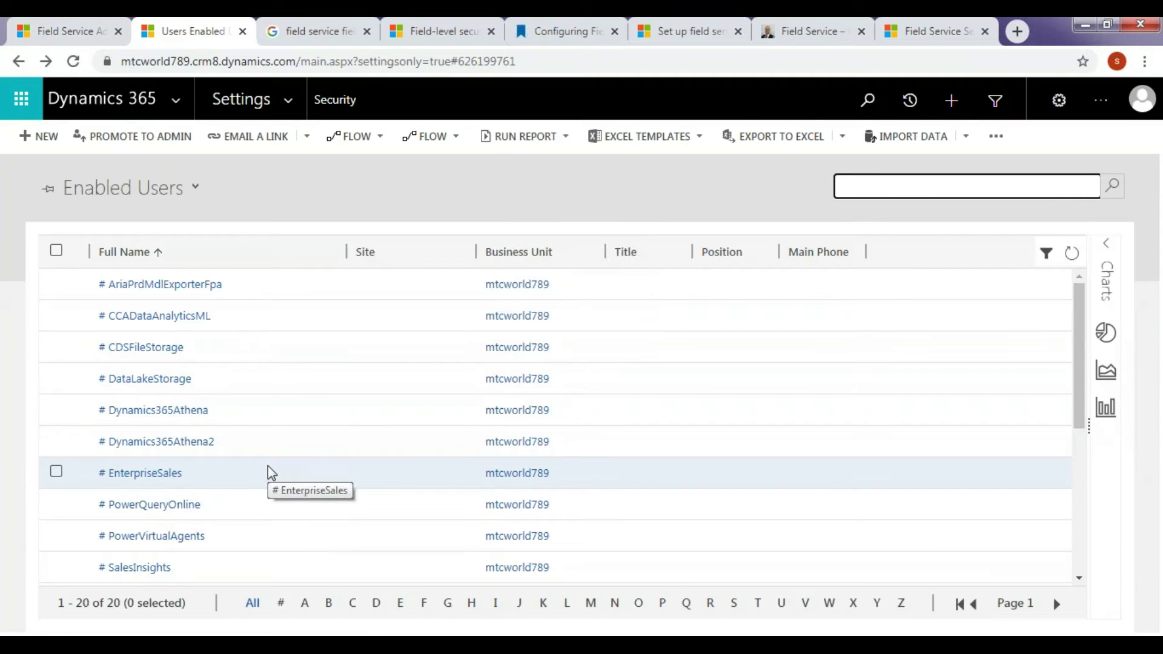
Step: Assign the Field Service - Salesperson role to the user listed after Agent Two
{"action": "scroll", "coordinate": [270, 473], "scroll_direction": "down", "scroll_amount": 4}
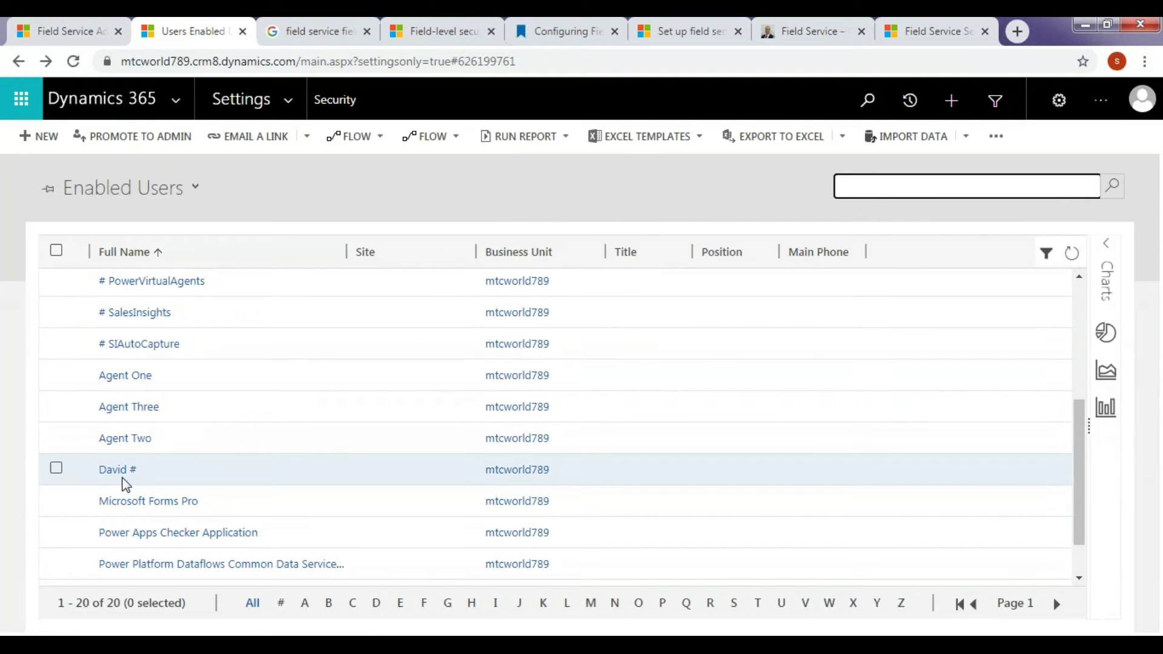
{"action": "left_click", "coordinate": [117, 470]}
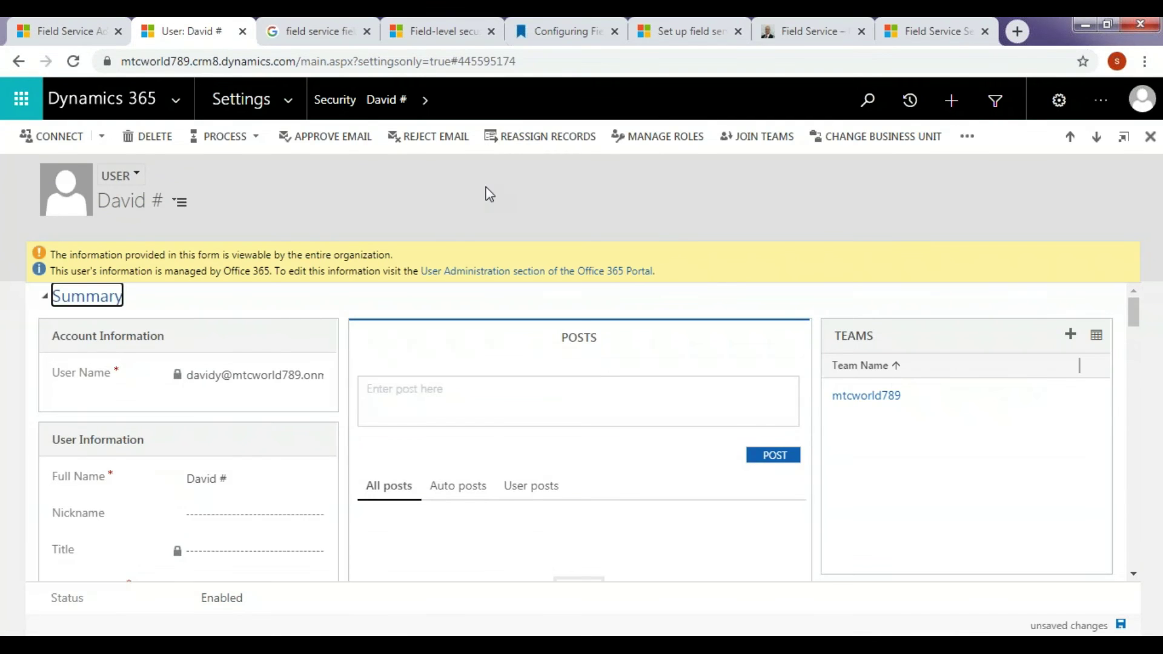
{"action": "left_click", "coordinate": [645, 137]}
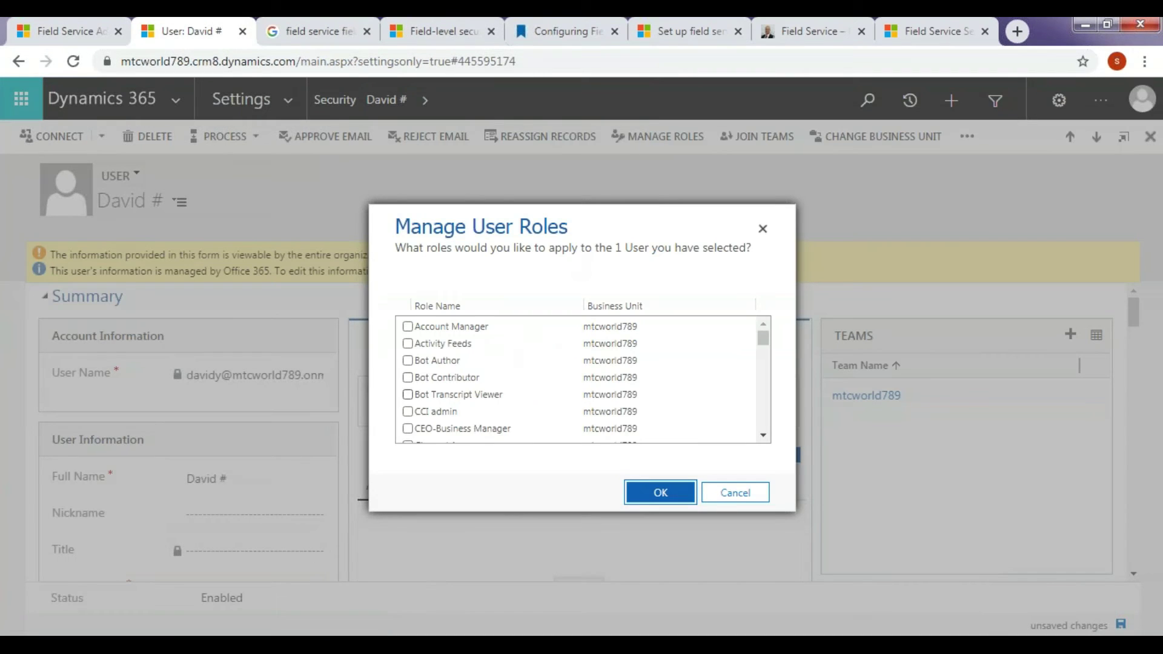
{"action": "scroll", "coordinate": [471, 387], "scroll_direction": "down", "scroll_amount": 5}
{"action": "left_click", "coordinate": [408, 344]}
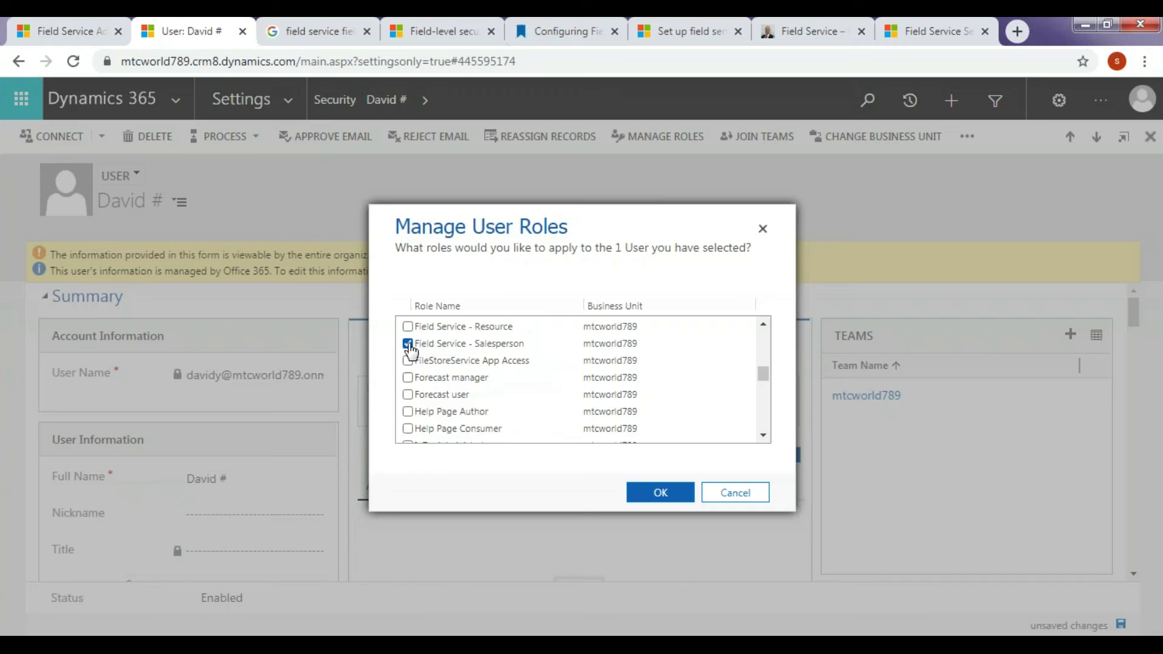
{"action": "left_click", "coordinate": [678, 498]}
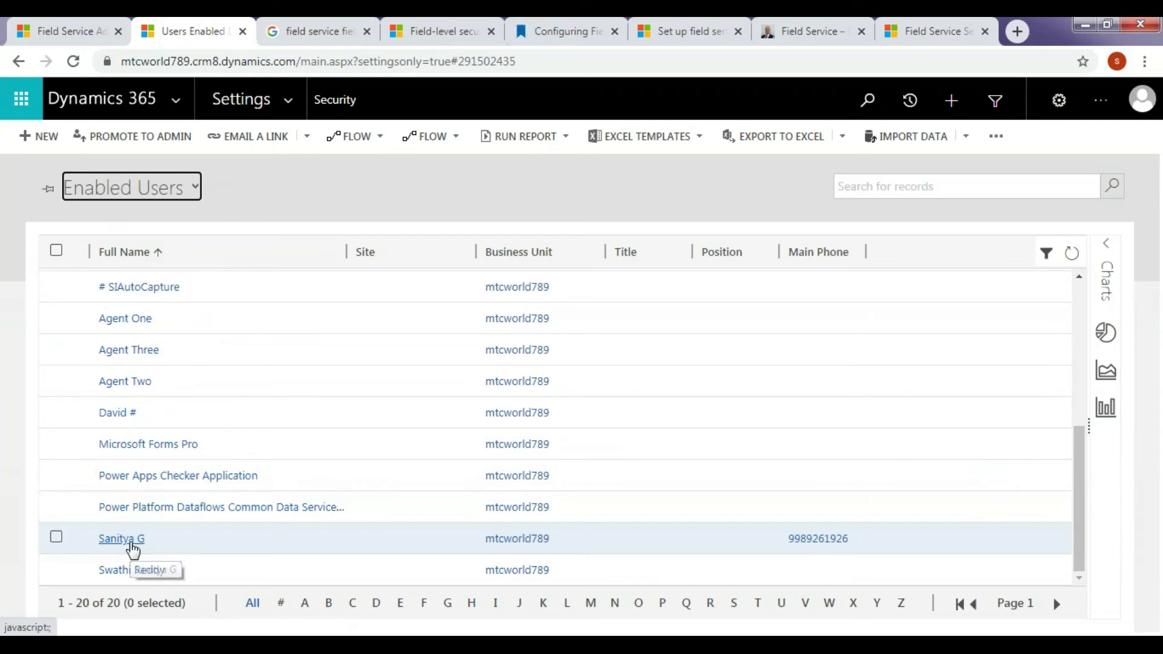
{"action": "left_click", "coordinate": [130, 544]}
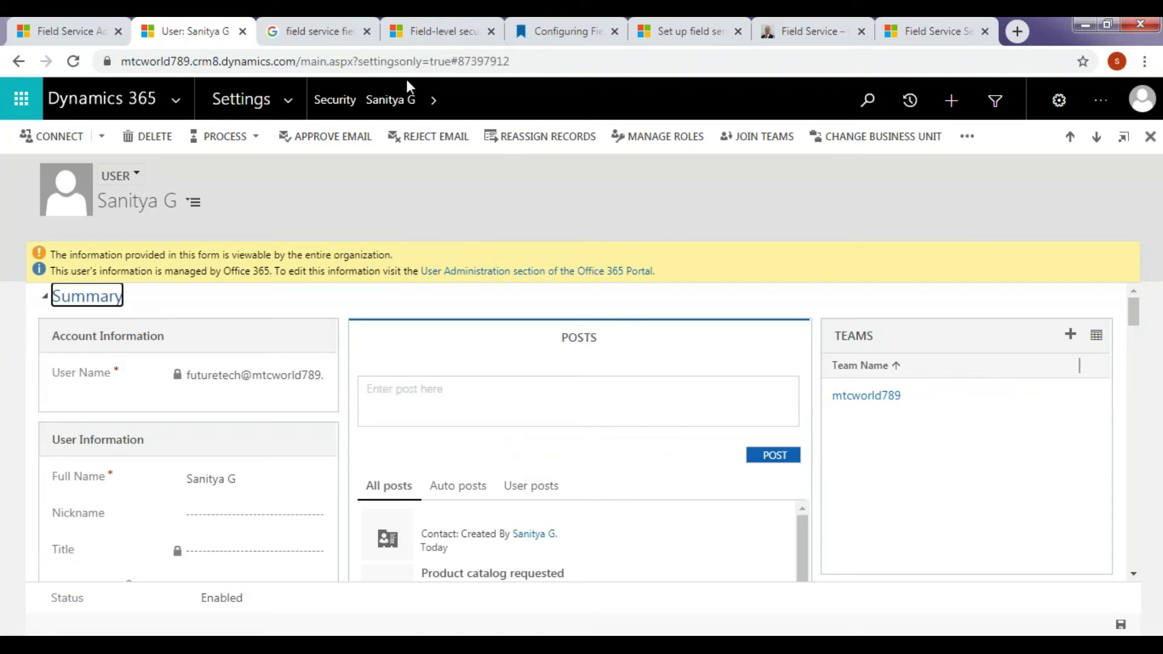
Step: Give this user the IoT - Administrator security role
{"action": "left_click", "coordinate": [635, 136]}
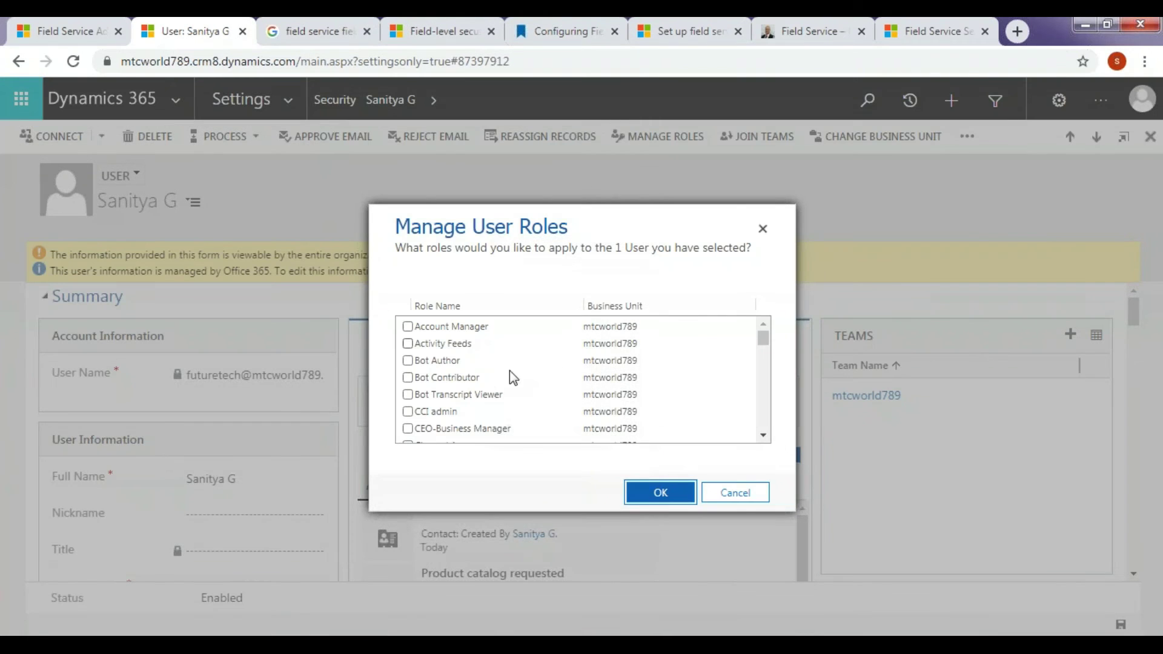
{"action": "scroll", "coordinate": [520, 378], "scroll_direction": "down", "scroll_amount": 10}
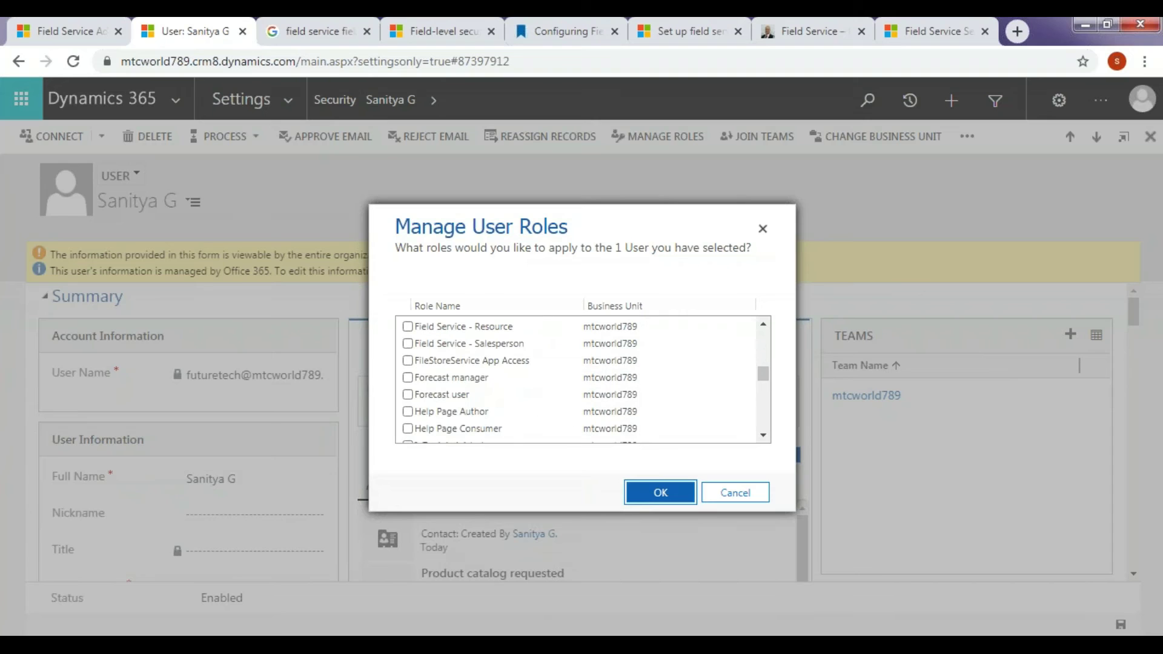
{"action": "scroll", "coordinate": [497, 385], "scroll_direction": "up", "scroll_amount": 1}
{"action": "scroll", "coordinate": [497, 386], "scroll_direction": "up", "scroll_amount": 1}
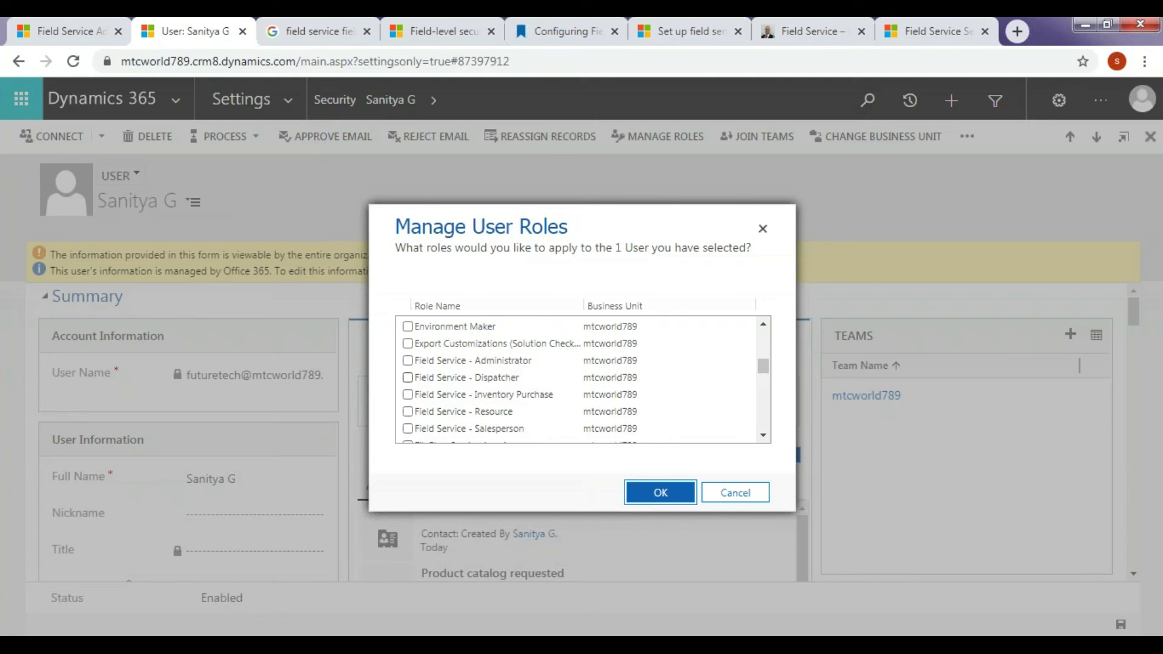
{"action": "scroll", "coordinate": [520, 378], "scroll_direction": "down", "scroll_amount": 4}
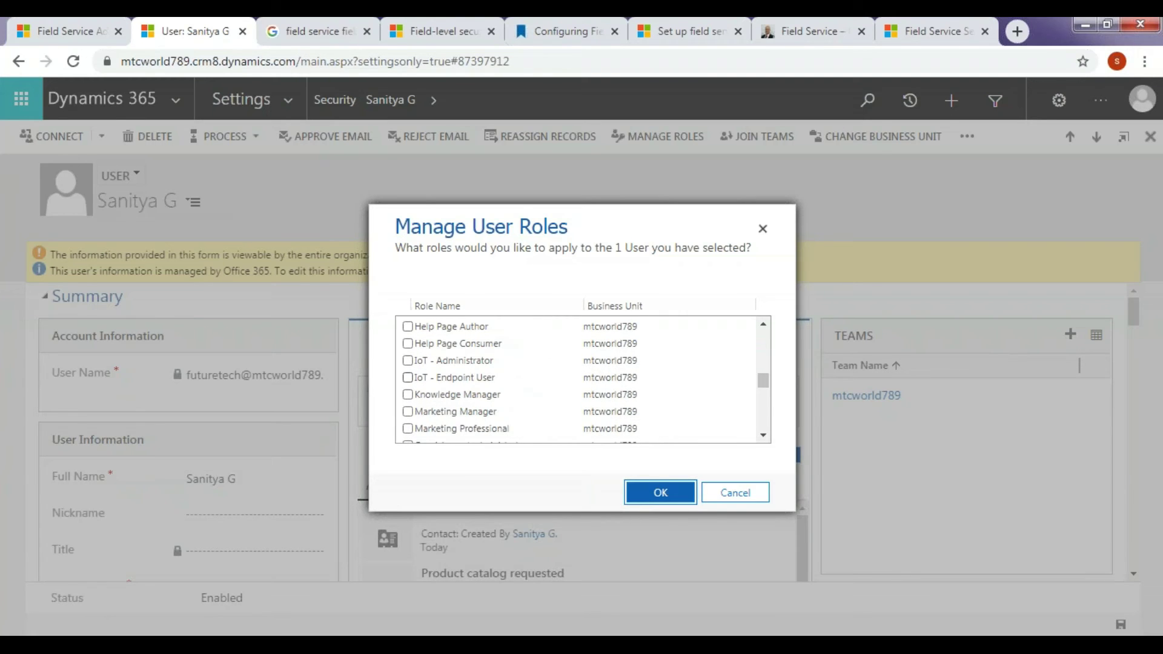
{"action": "left_click", "coordinate": [408, 361]}
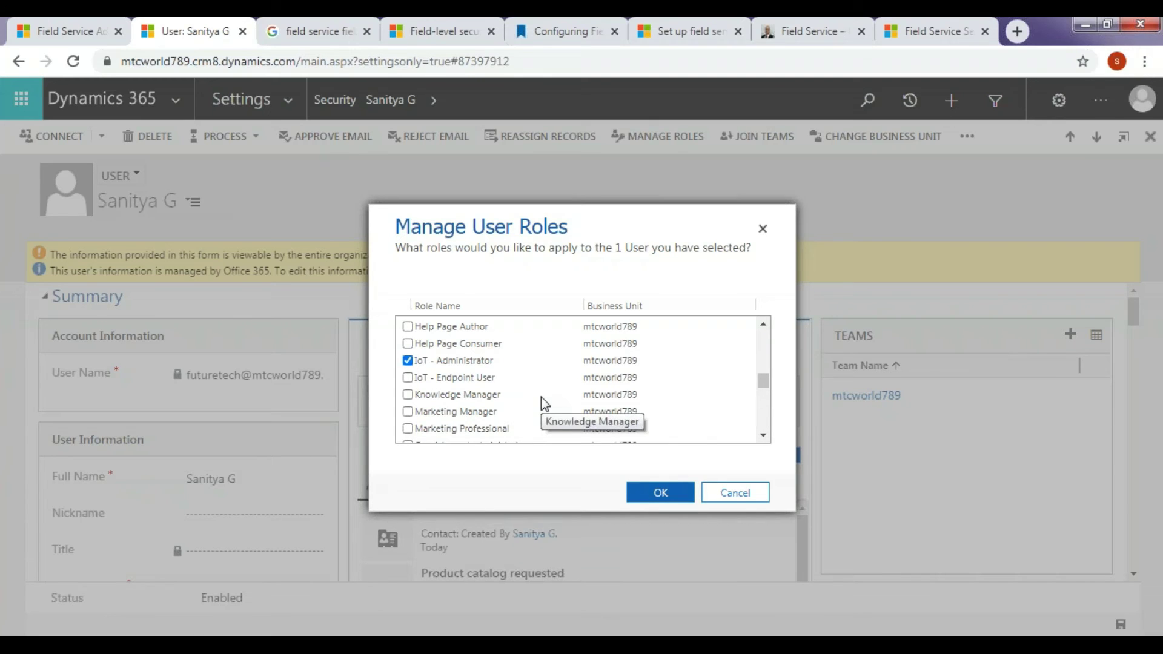
{"action": "left_click", "coordinate": [663, 499]}
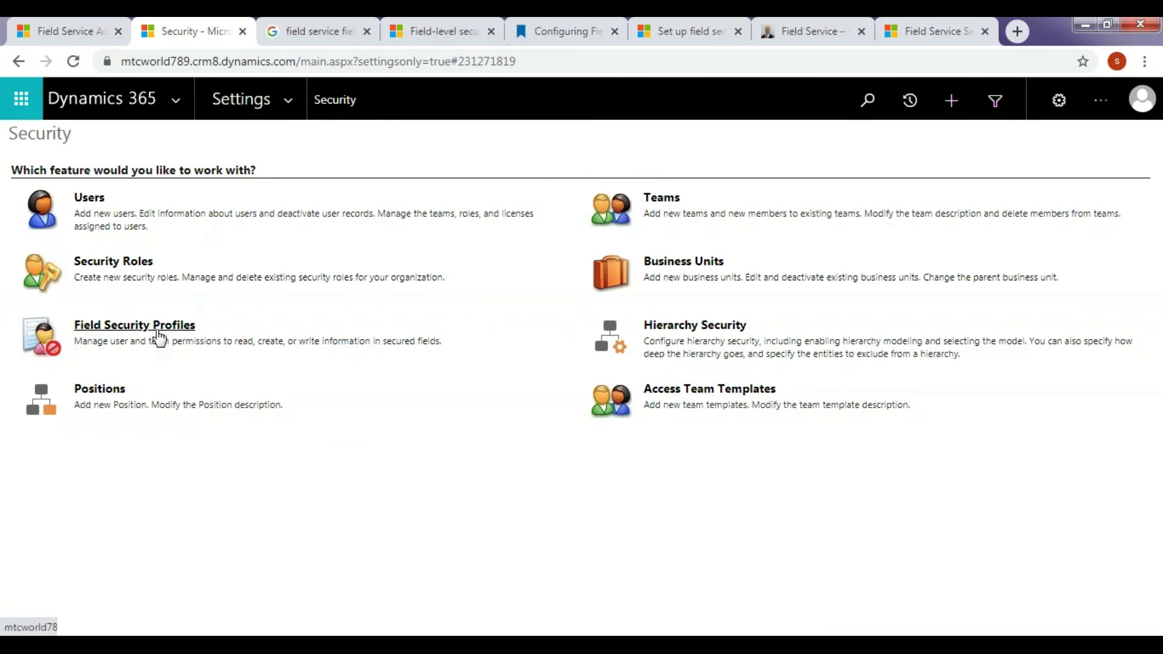
Step: Open the Field Security Profiles list from the Security settings page
{"action": "left_click", "coordinate": [174, 327]}
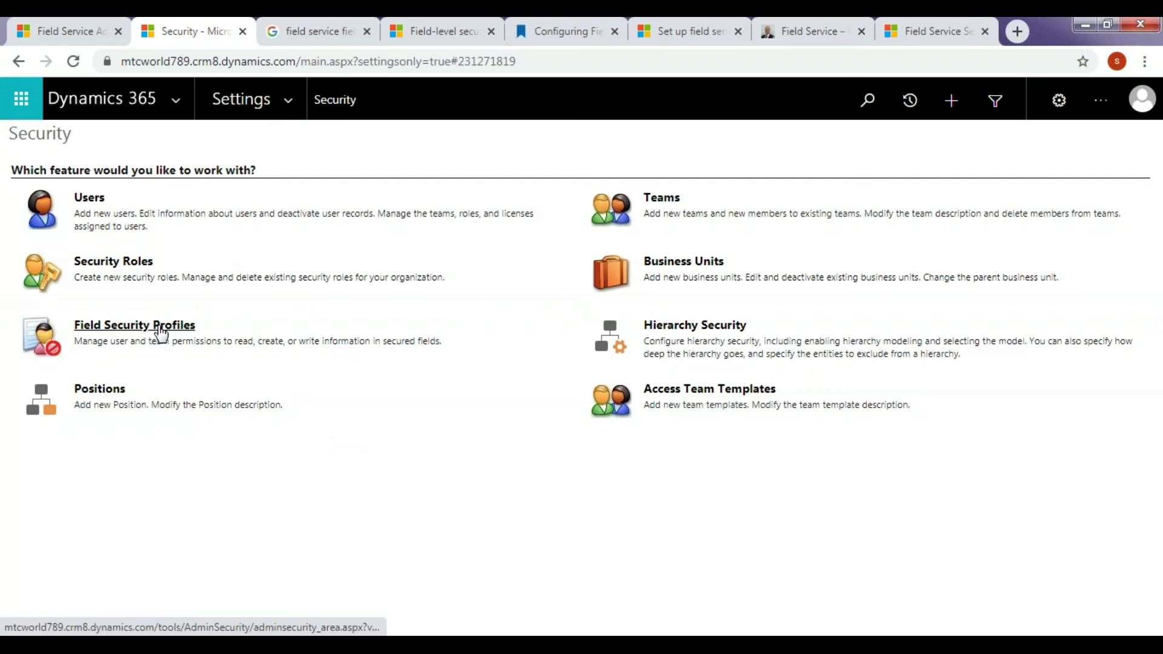
Step: Open the Field Service - Administrator profile from Field Security Profiles
{"action": "left_click", "coordinate": [161, 331]}
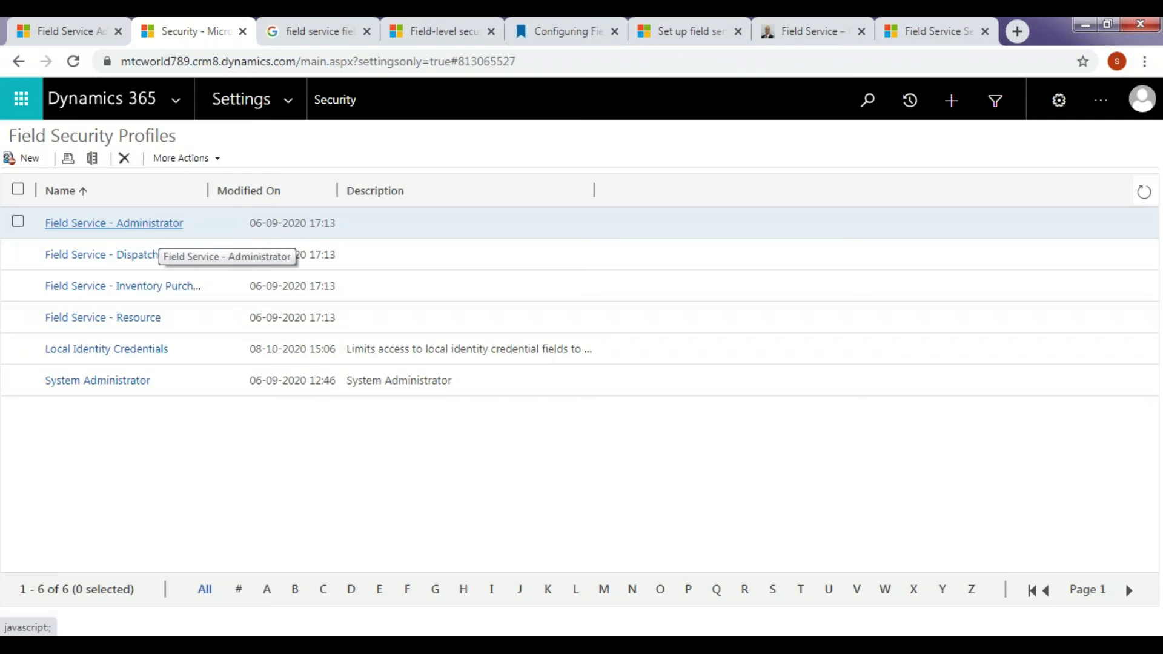
{"action": "left_click", "coordinate": [157, 225]}
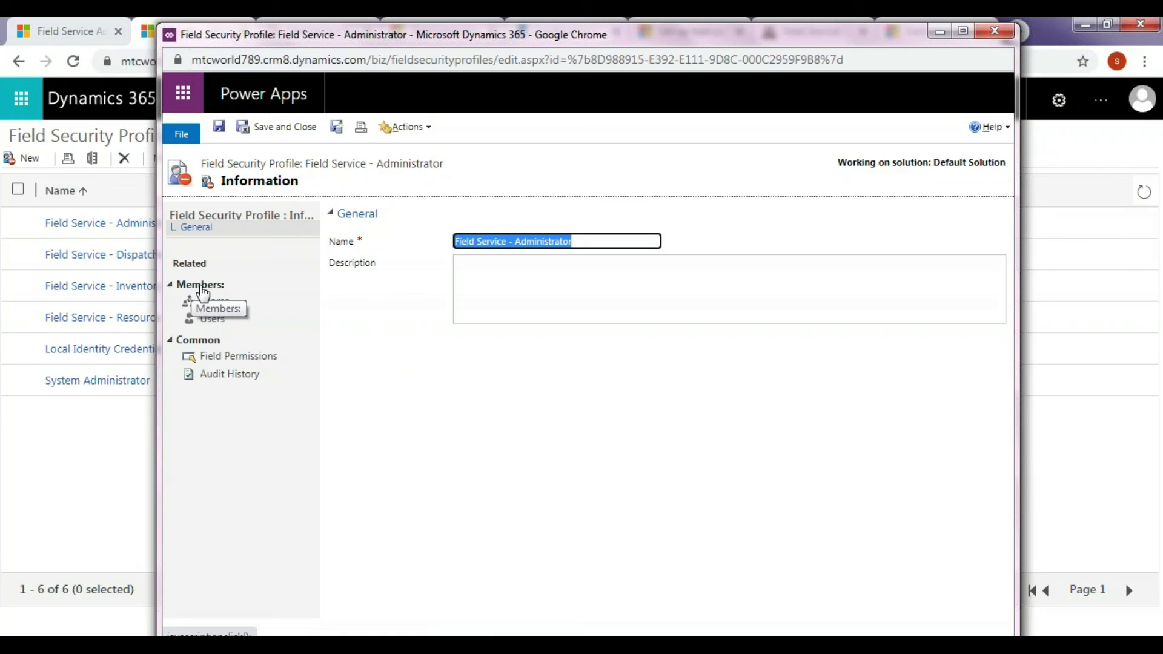
Step: Add another user to the Field Service - Administrator profile's user members
{"action": "left_click", "coordinate": [217, 326]}
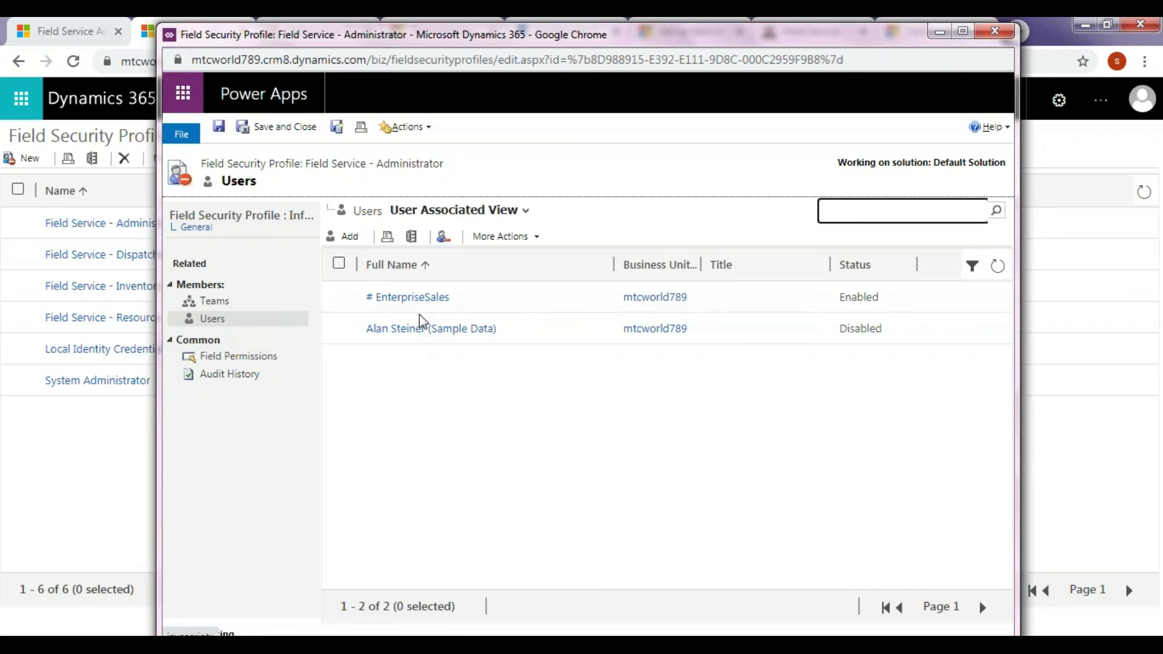
{"action": "left_click", "coordinate": [351, 238]}
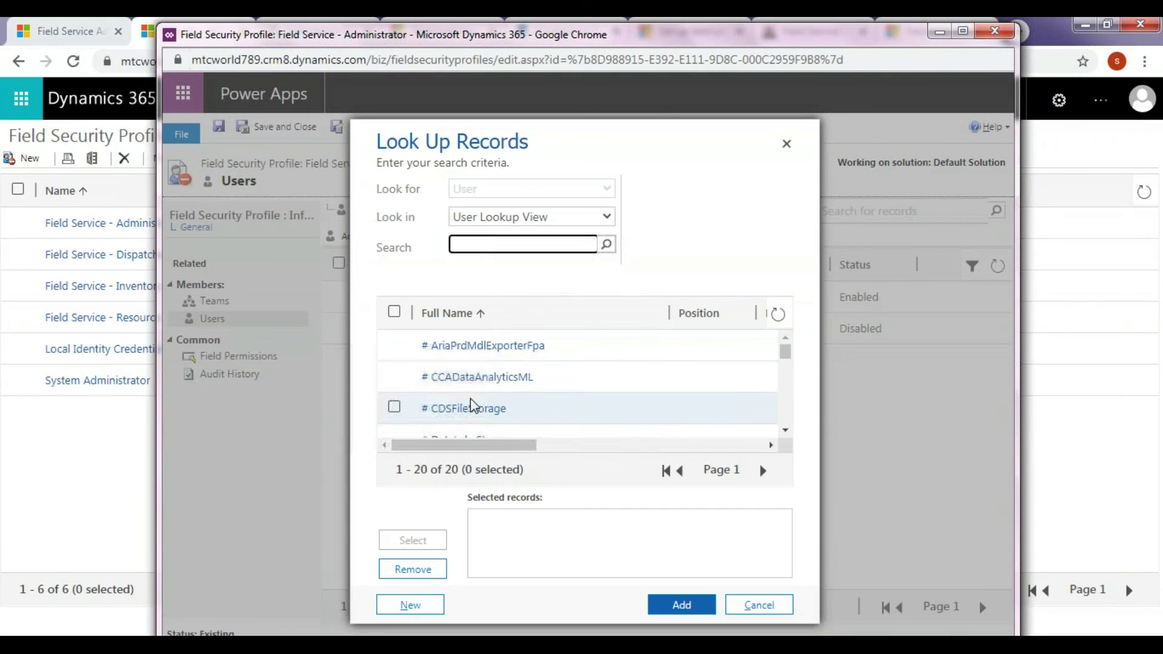
{"action": "scroll", "coordinate": [472, 407], "scroll_direction": "down", "scroll_amount": 5}
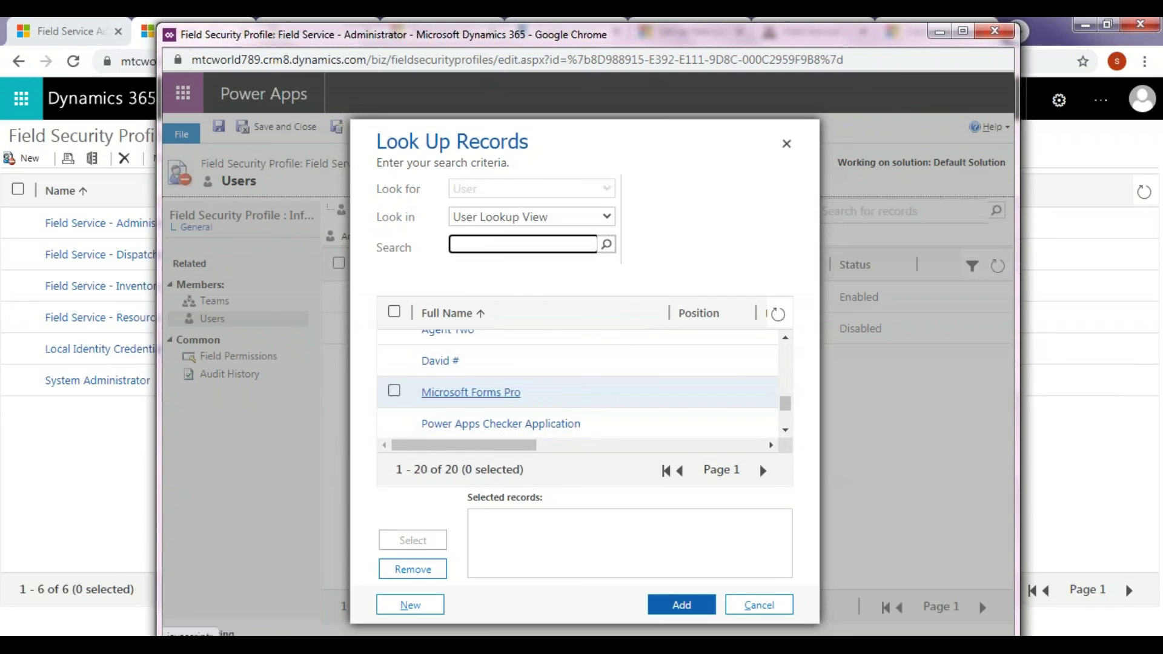
{"action": "left_click", "coordinate": [394, 360]}
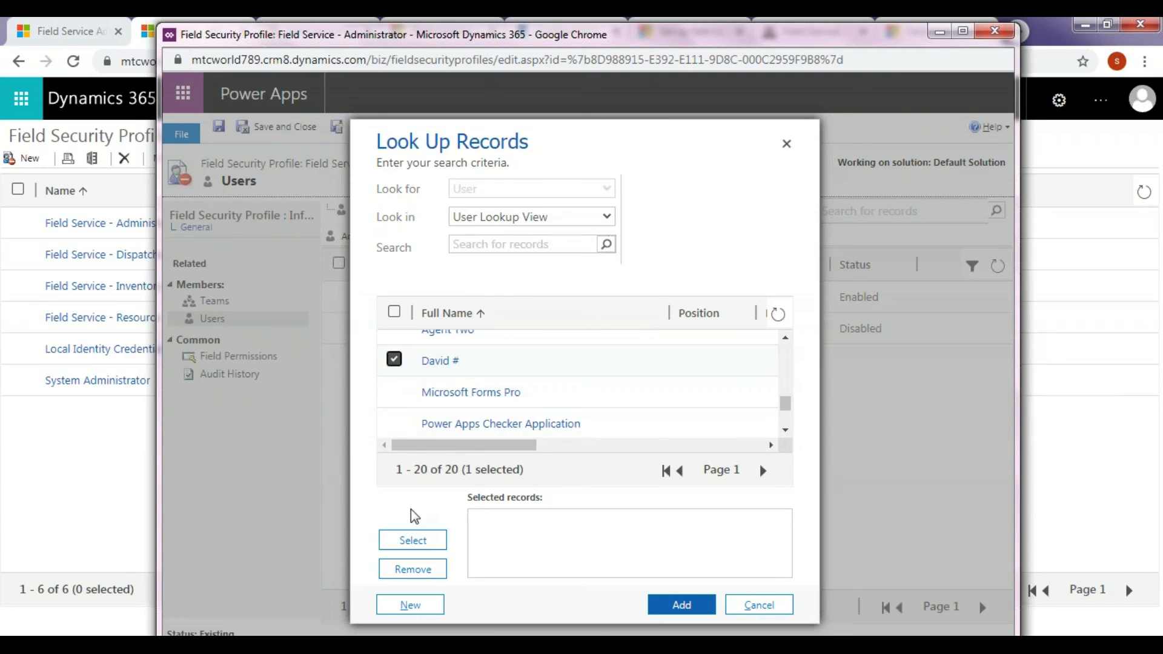
{"action": "left_click", "coordinate": [413, 540]}
{"action": "left_click", "coordinate": [681, 604]}
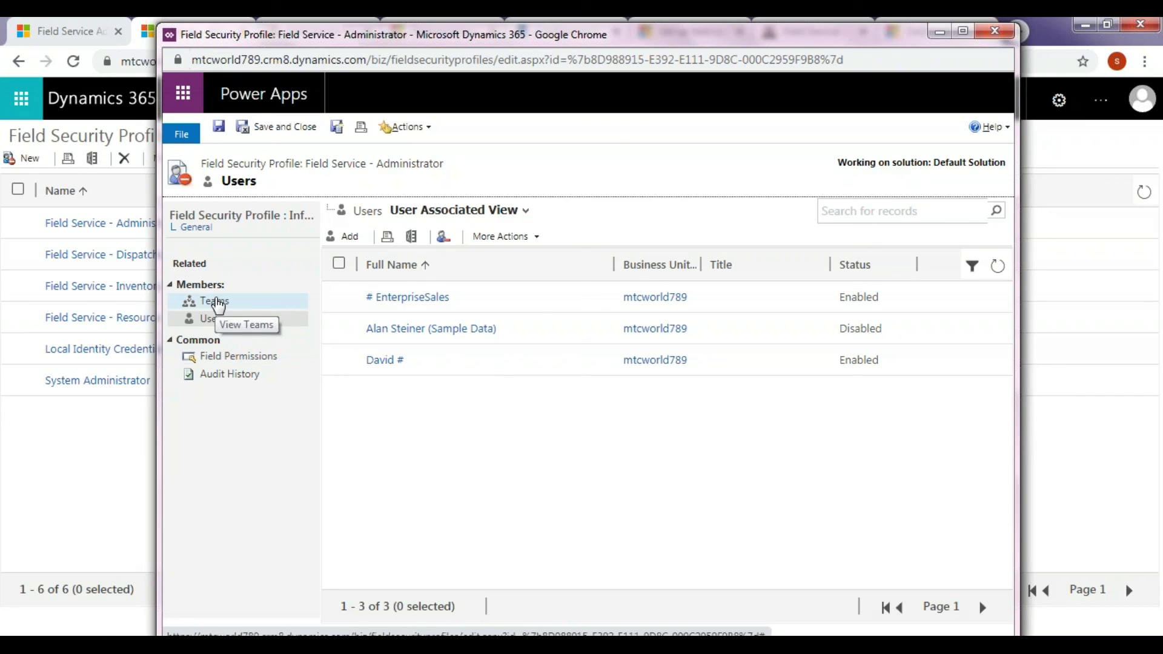
{"action": "left_click", "coordinate": [219, 303]}
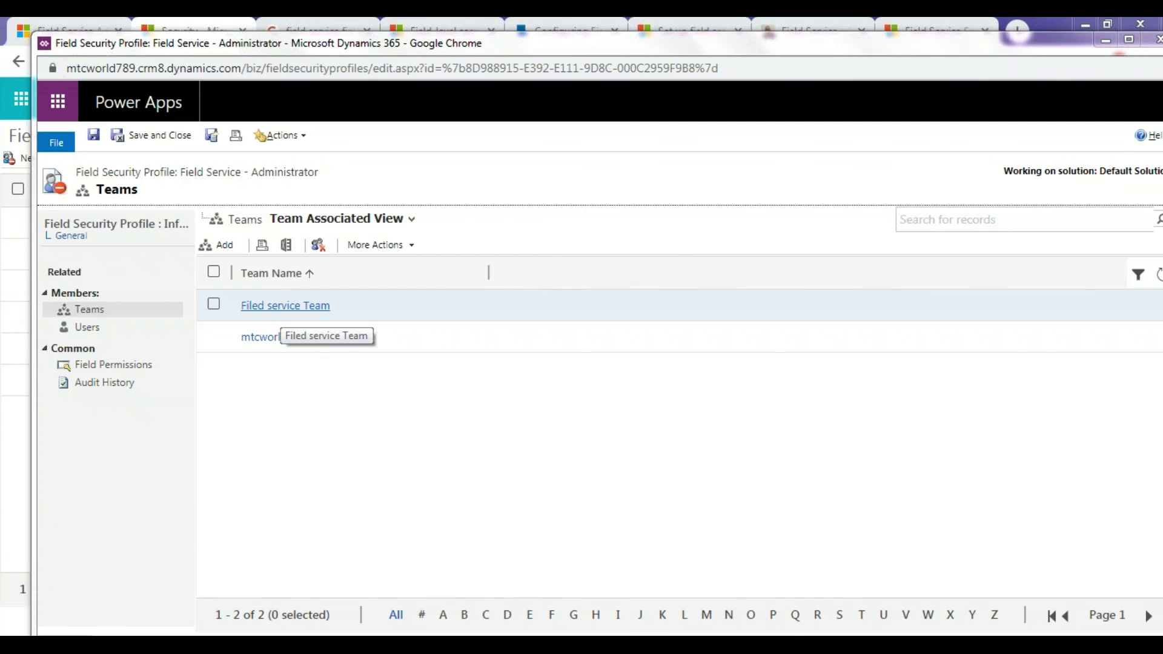
Step: Open the Filed service Team record and widen its window for working space
{"action": "left_click", "coordinate": [282, 306]}
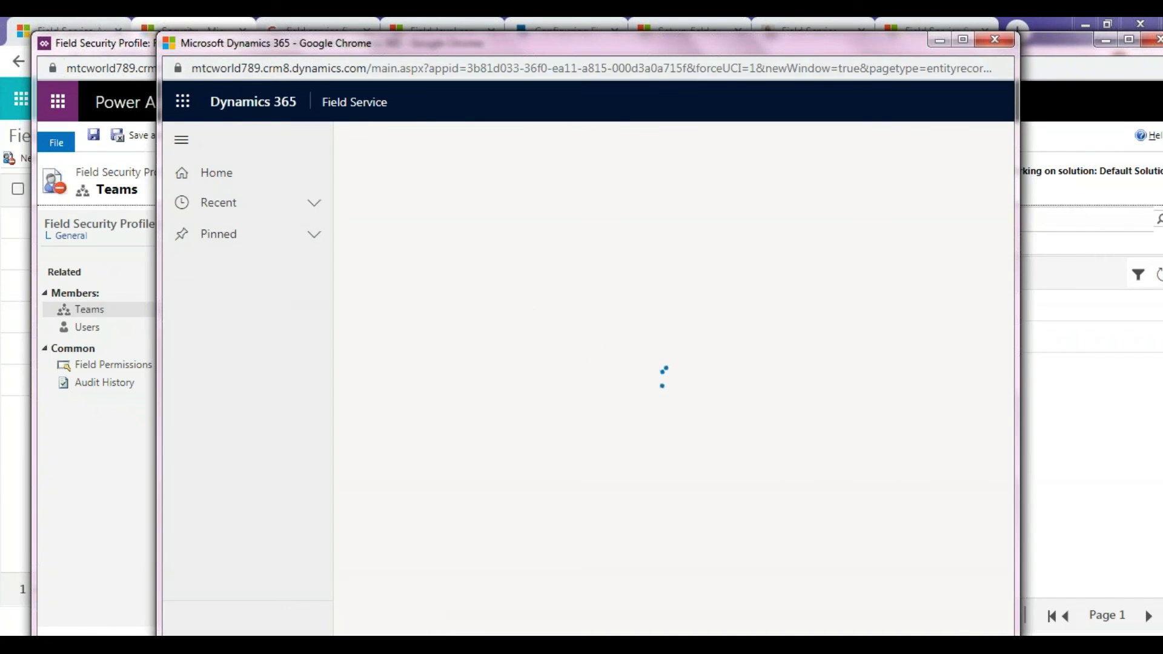
{"action": "left_click_drag", "start_coordinate": [489, 51], "coordinate": [417, 77]}
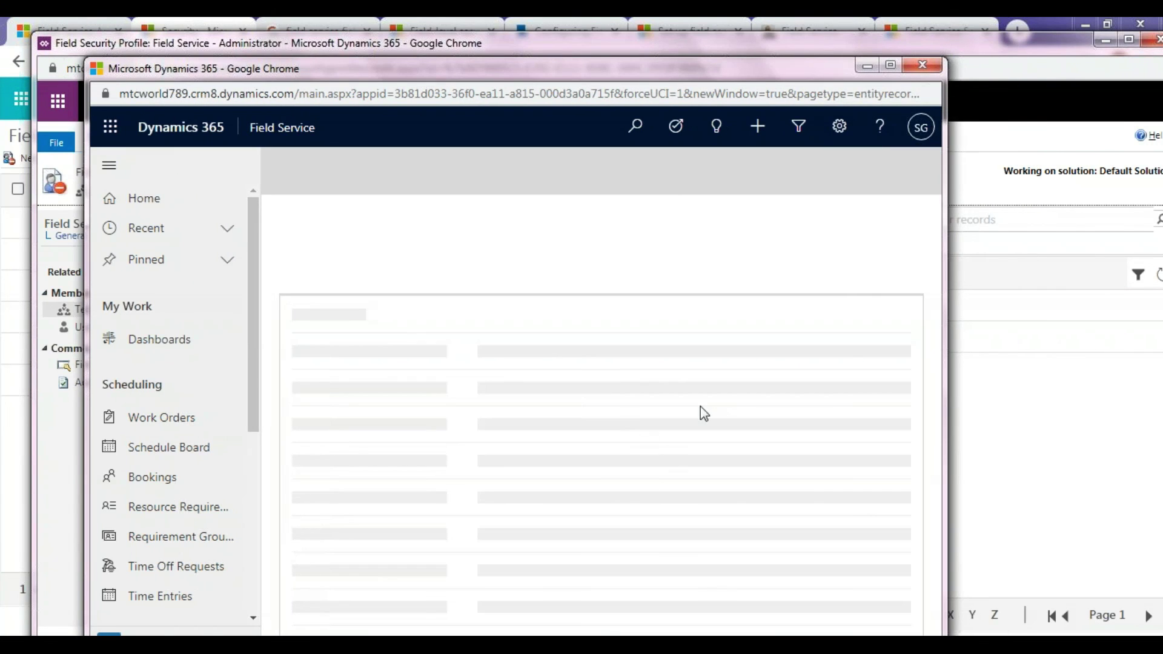
{"action": "left_click_drag", "start_coordinate": [944, 375], "coordinate": [1081, 364]}
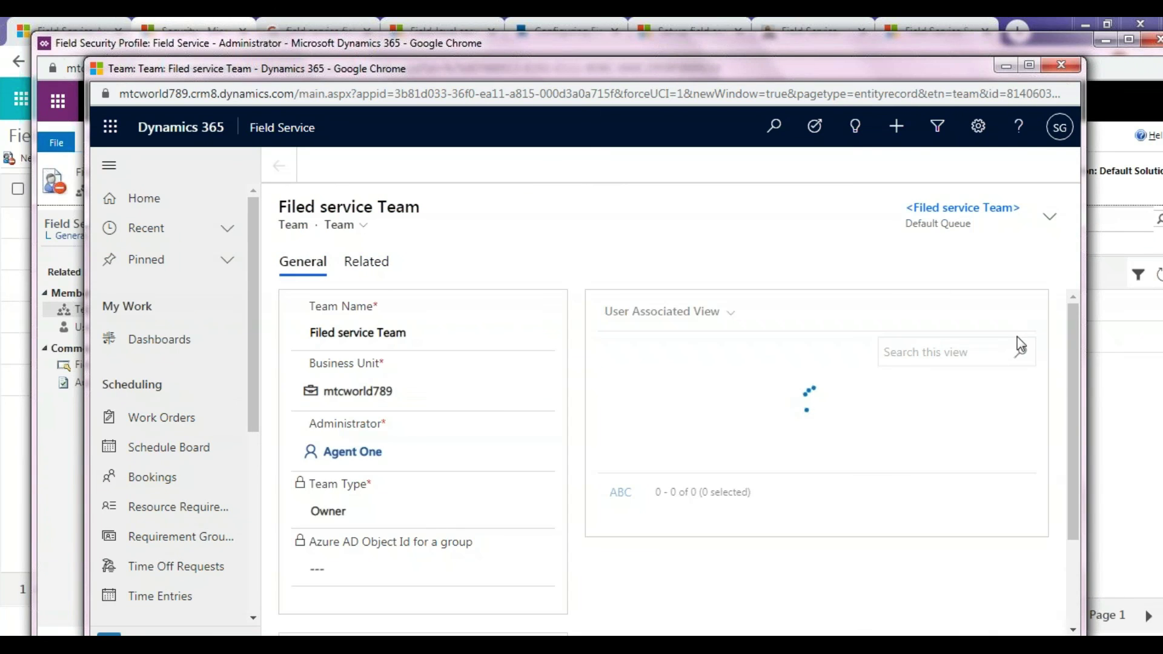
{"action": "left_click_drag", "start_coordinate": [897, 69], "coordinate": [820, 75]}
Step: Add Agent Three to the Filed service Team as an existing user
{"action": "left_click", "coordinate": [941, 320]}
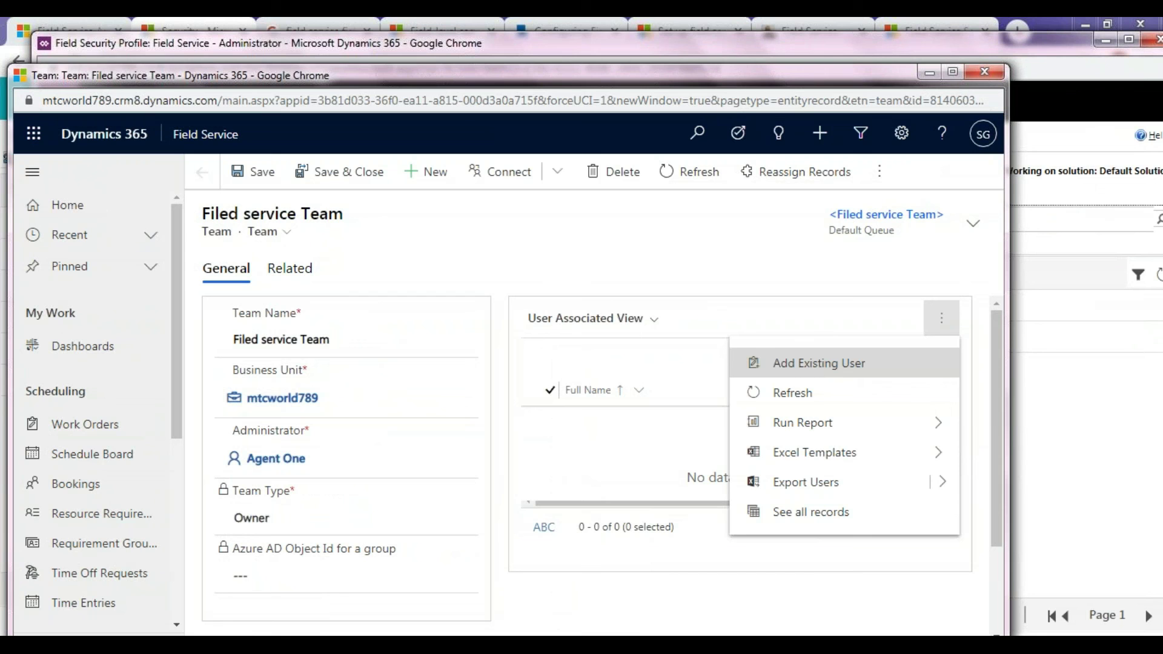
{"action": "left_click", "coordinate": [818, 363]}
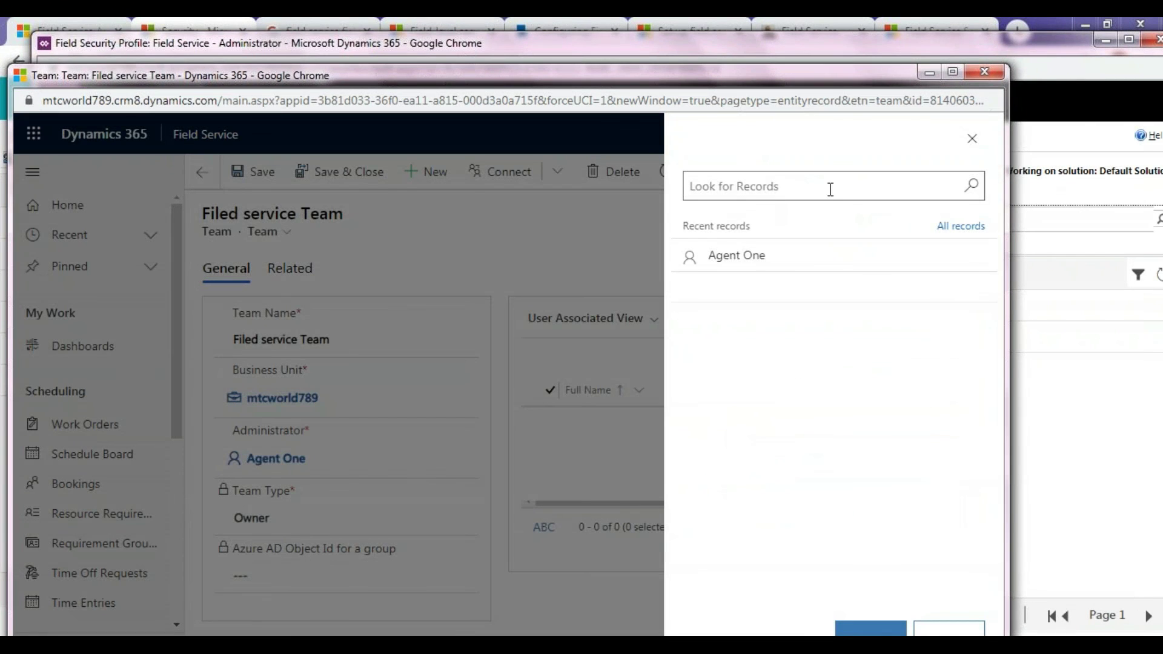
{"action": "left_click", "coordinate": [973, 205]}
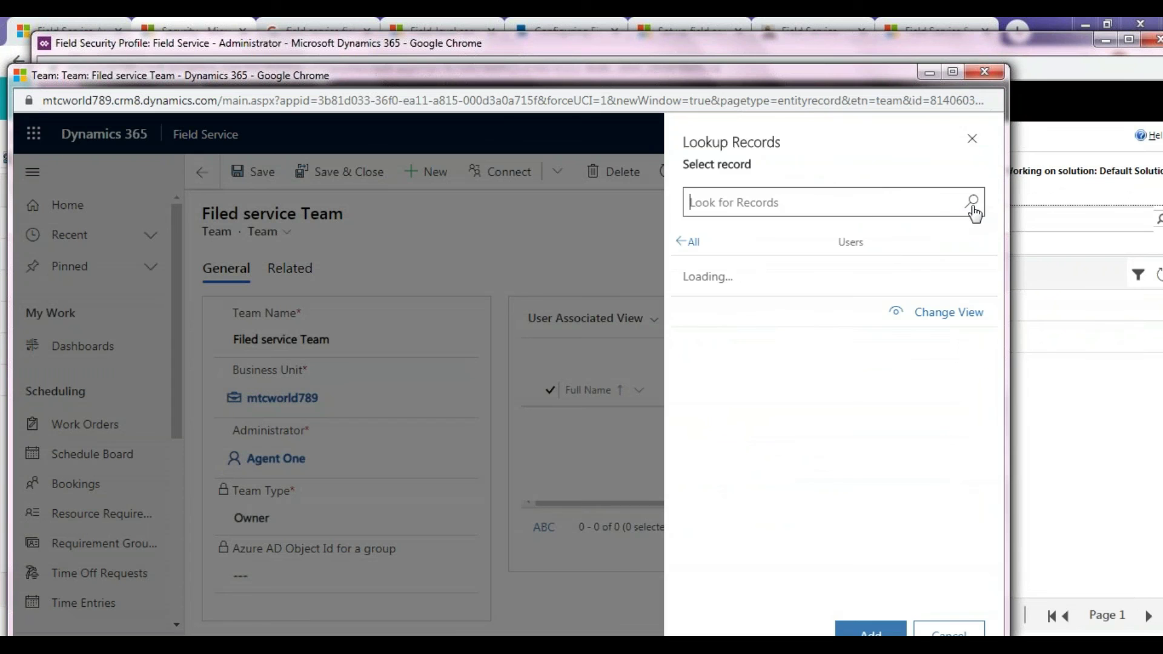
{"action": "scroll", "coordinate": [838, 467], "scroll_direction": "down", "scroll_amount": 6}
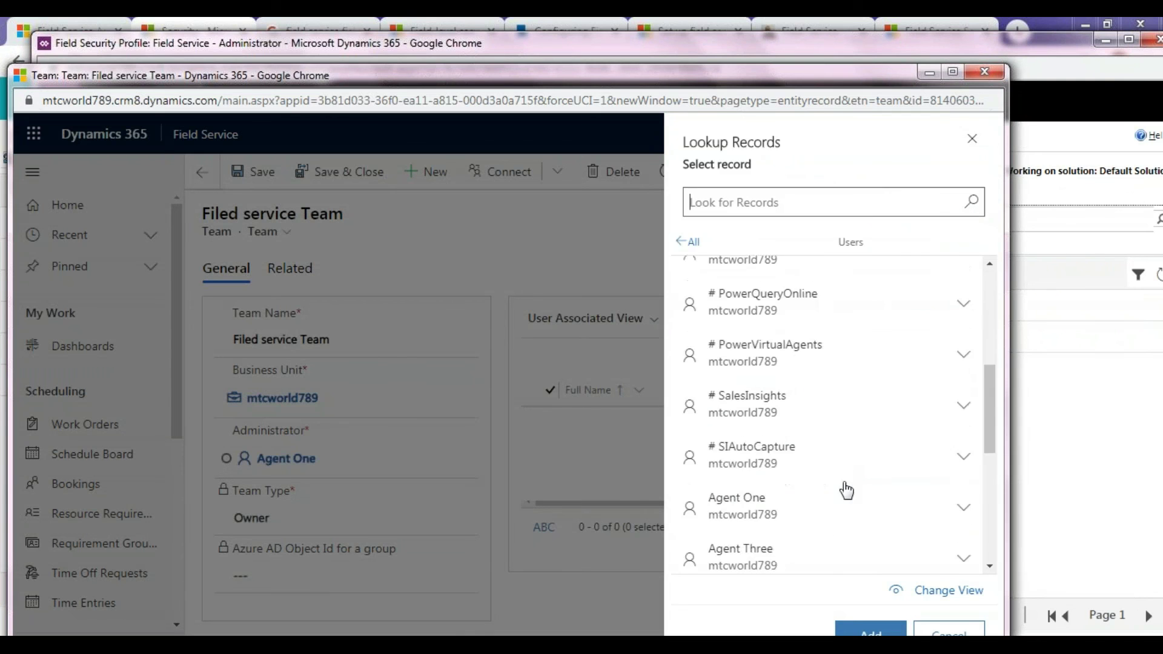
{"action": "left_click", "coordinate": [751, 484]}
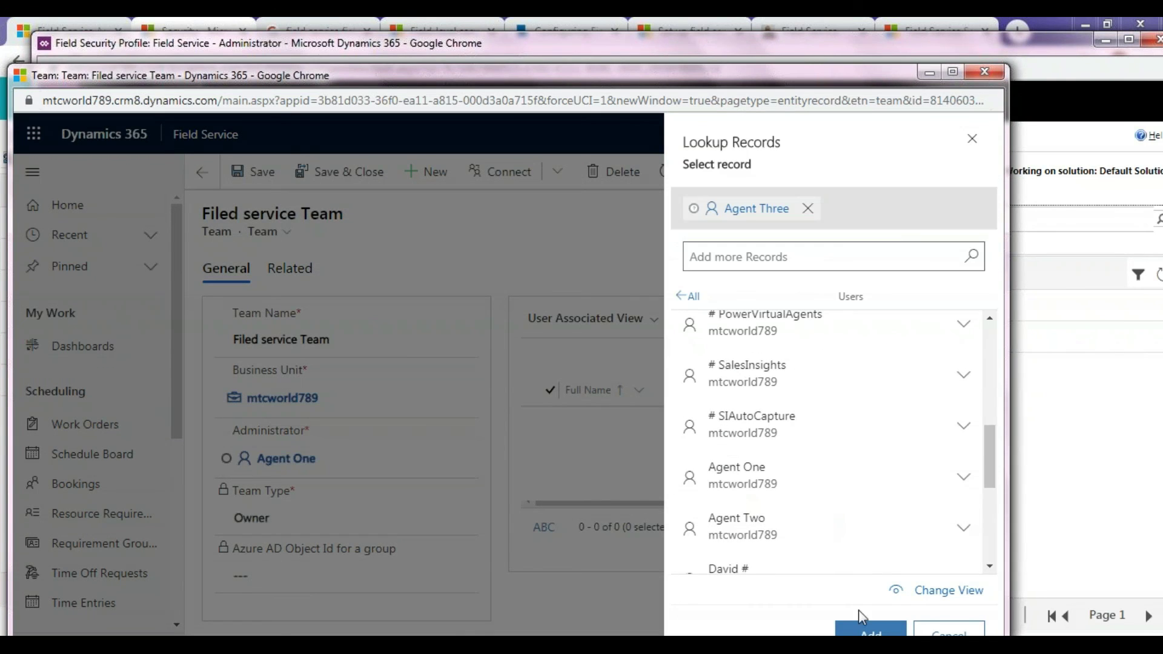
{"action": "left_click", "coordinate": [865, 631]}
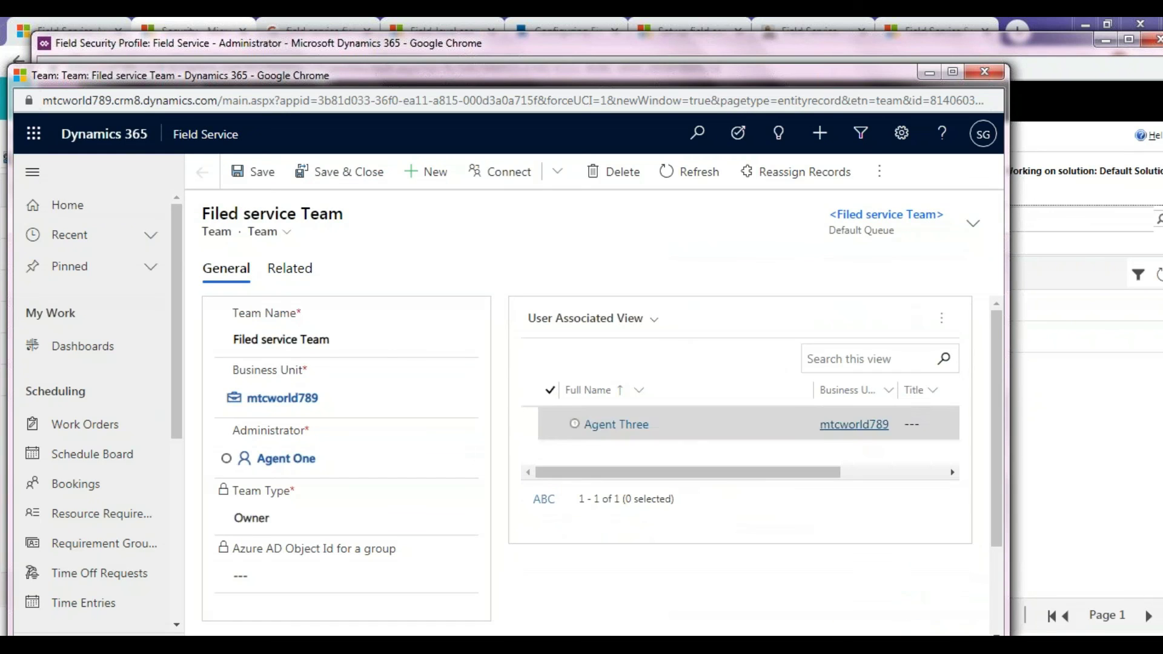
Step: Add a second existing user to the team, then close the team record
{"action": "left_click", "coordinate": [941, 335]}
{"action": "left_click", "coordinate": [821, 365]}
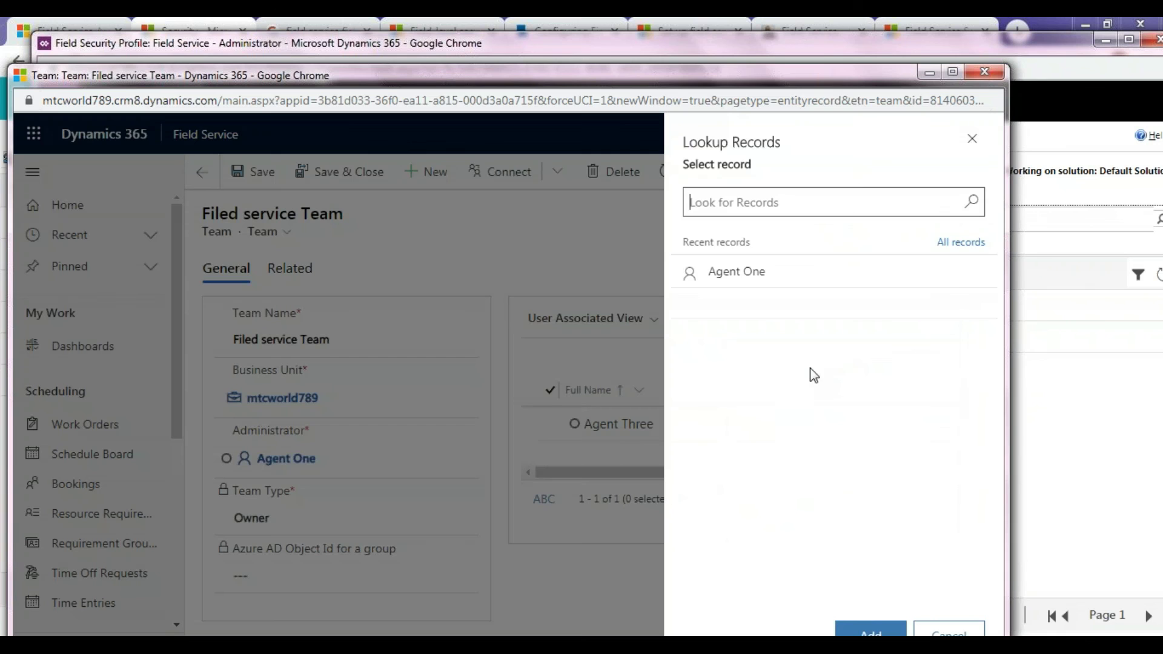
{"action": "scroll", "coordinate": [792, 472], "scroll_direction": "down", "scroll_amount": 2}
{"action": "left_click", "coordinate": [735, 482]}
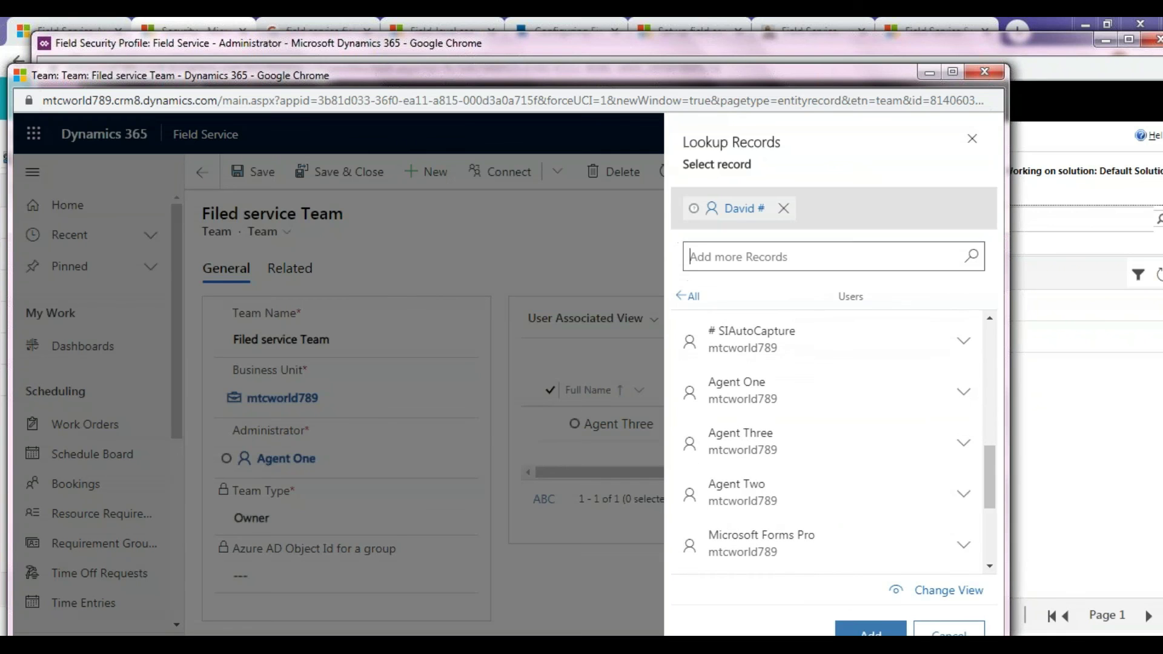
{"action": "left_click", "coordinate": [871, 631]}
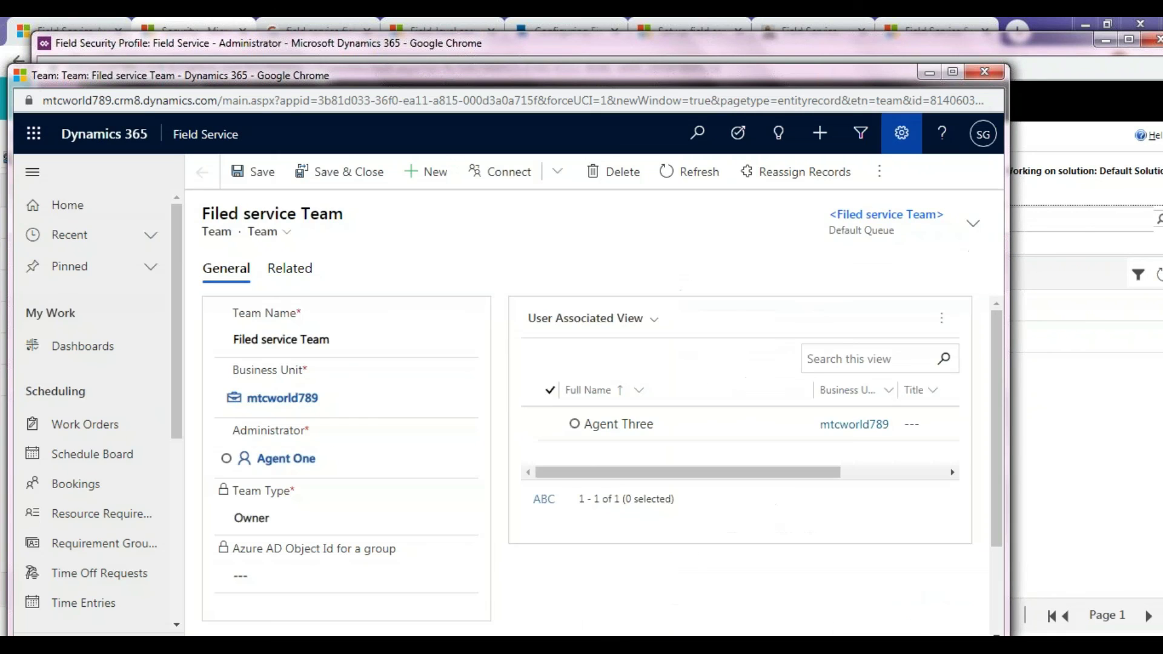
{"action": "left_click", "coordinate": [988, 75]}
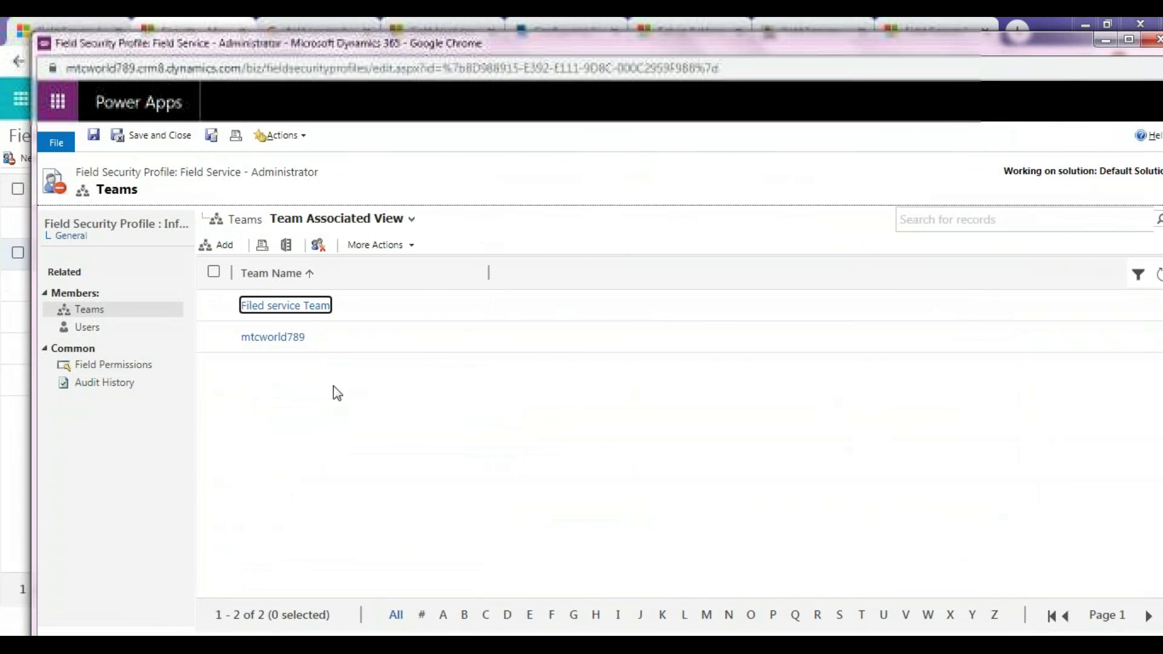